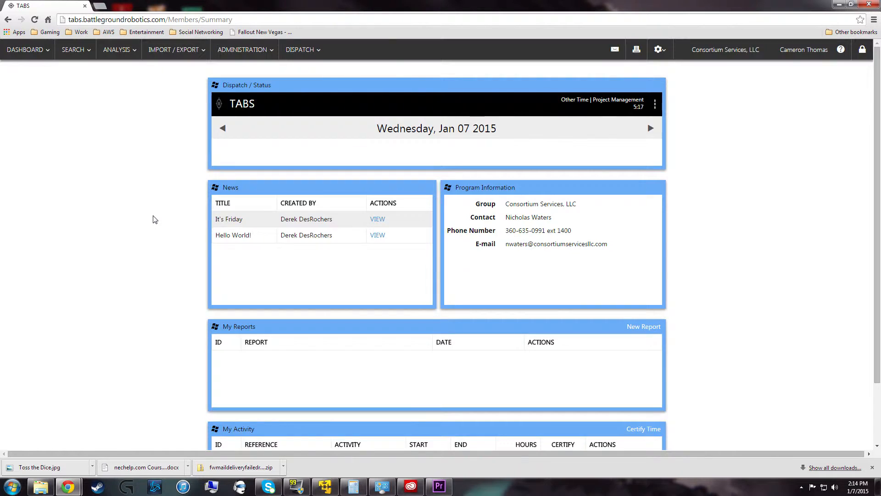
- Open the schedule management page showing the group's weekly schedule
scroll(155, 220, down, 3)
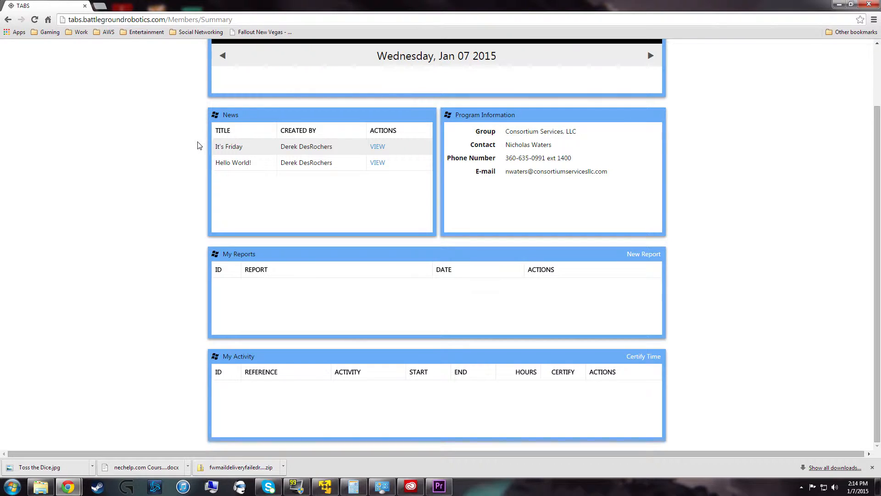
scroll(199, 146, up, 3)
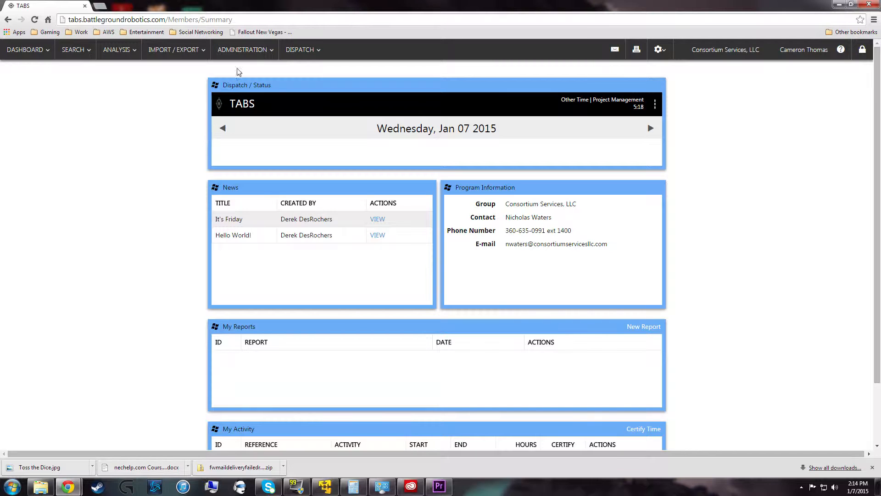
click(254, 52)
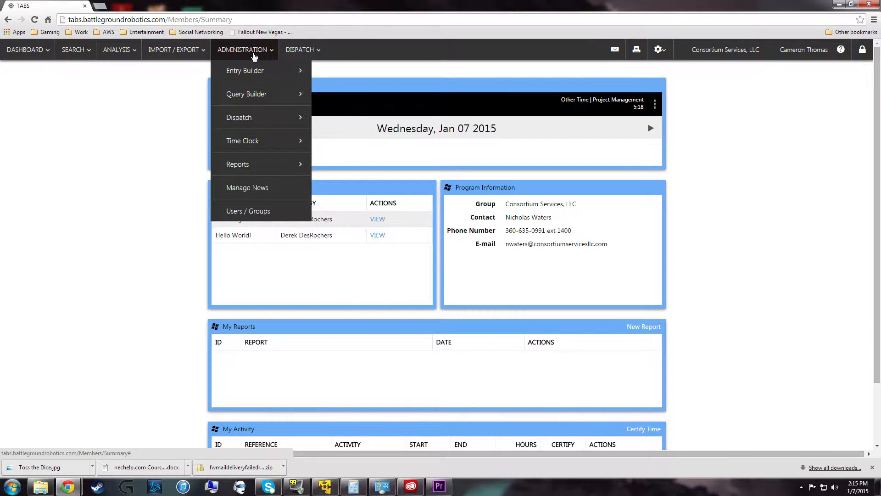
click(308, 54)
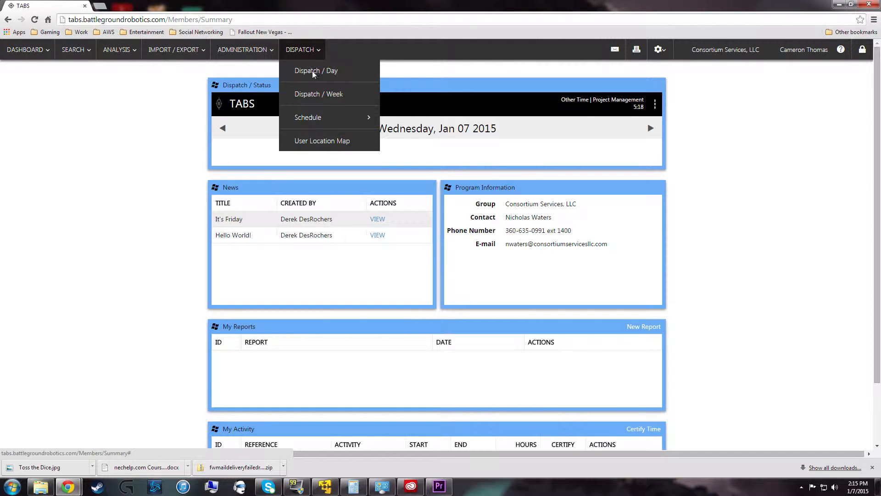
mouse_move(334, 123)
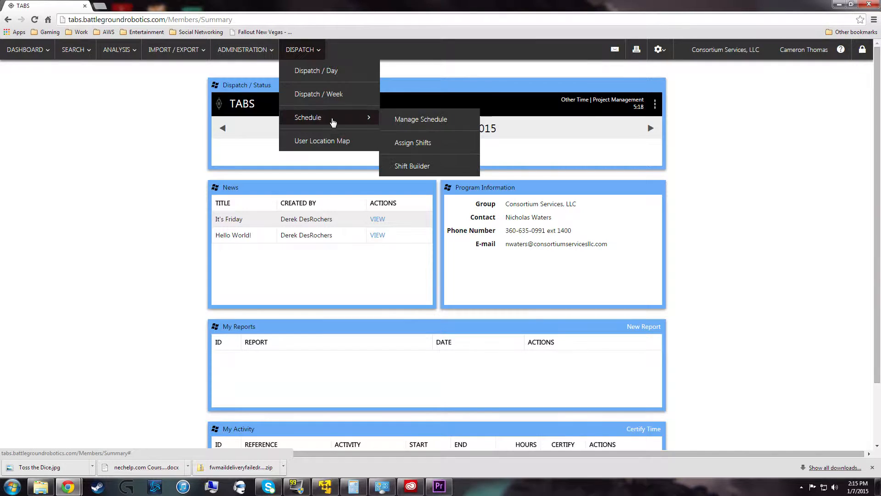
click(391, 119)
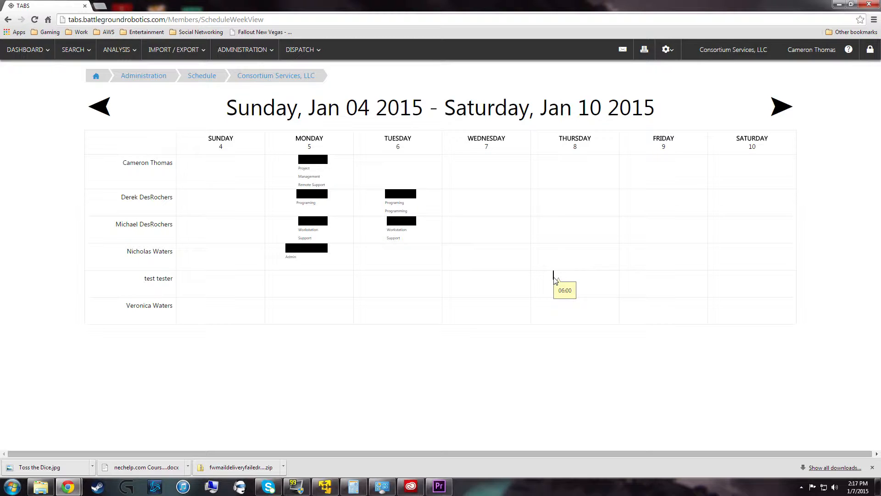
- Start a scheduled time for the test user on Thursday, January 8 at 06:00, with reference Burger King and location BK HQ
click(555, 281)
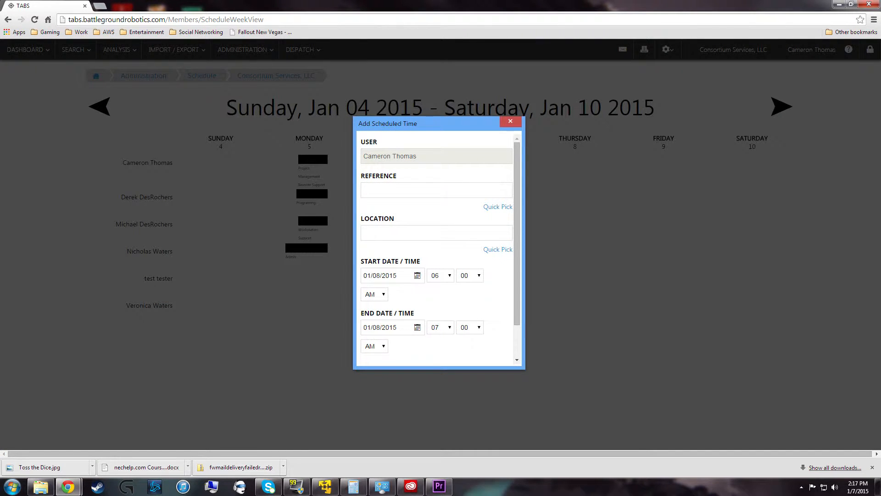
click(434, 189)
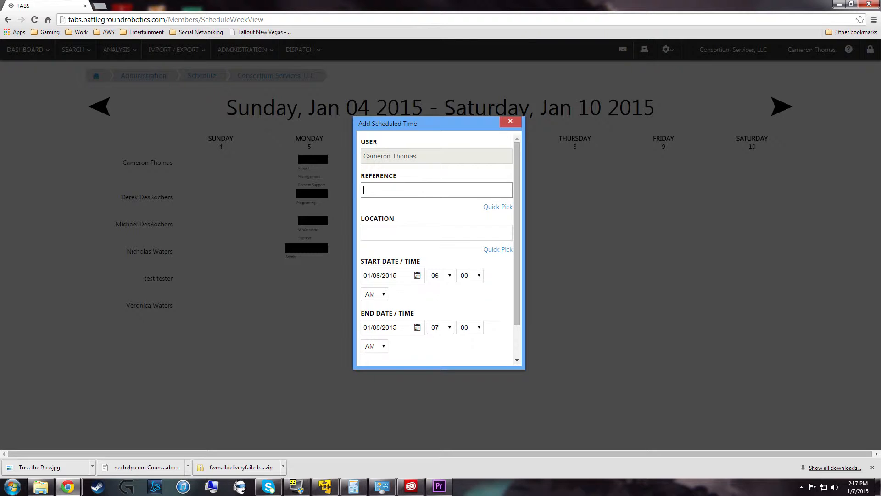
scroll(423, 187, down, 1)
scroll(423, 187, up, 1)
click(422, 188)
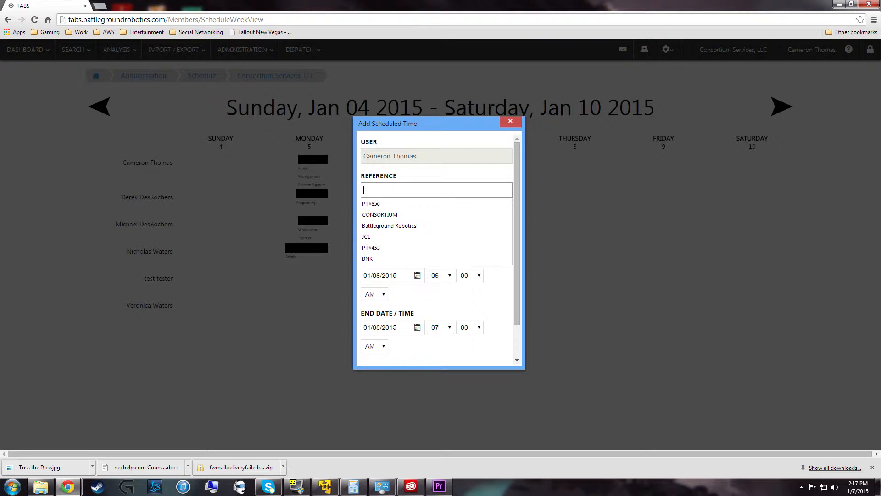
text(Burgert)
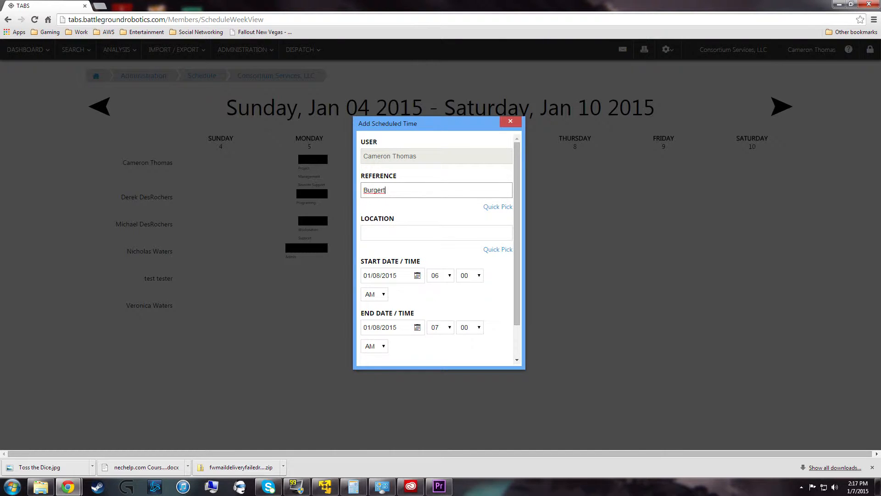
key(BackSpace)
text(King)
click(402, 231)
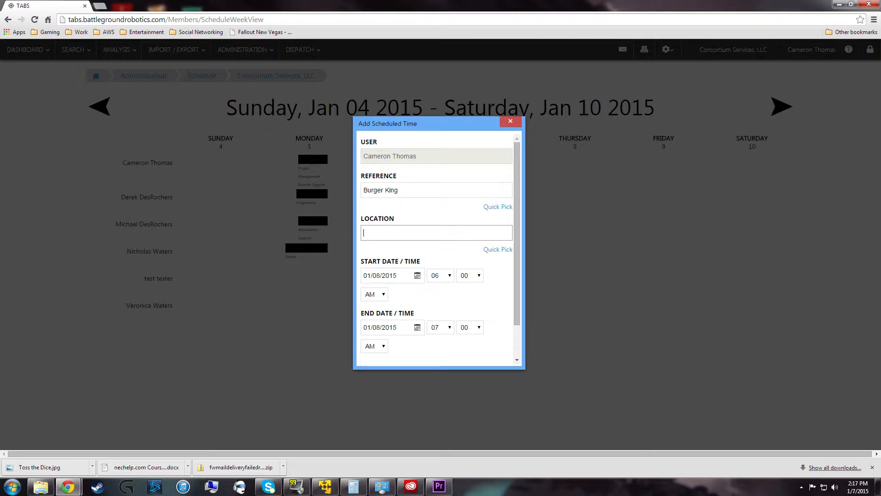
text(BK HQ)
- Set the scheduled time's end to 12:00 PM and submit the entry
scroll(392, 237, down, 1)
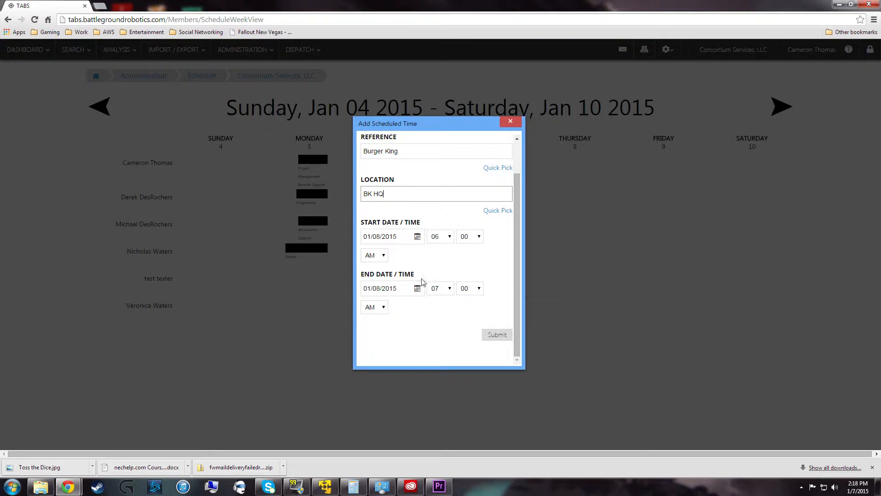
scroll(413, 270, up, 1)
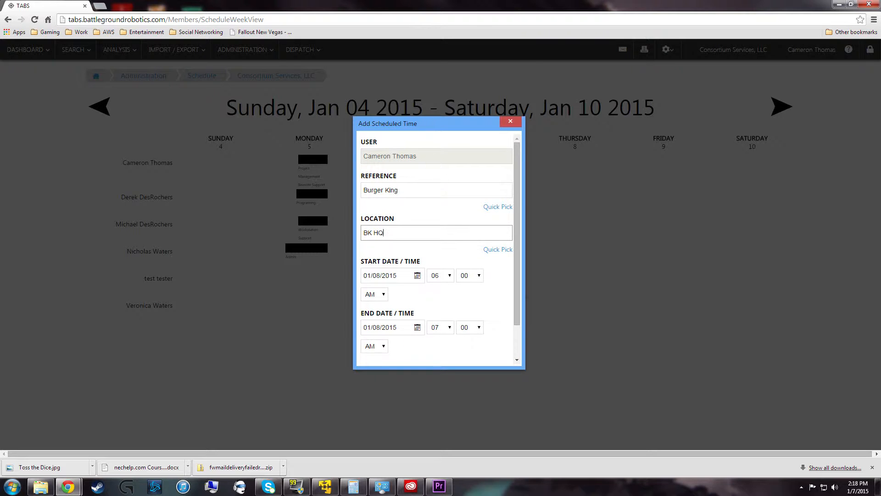
scroll(436, 275, down, 1)
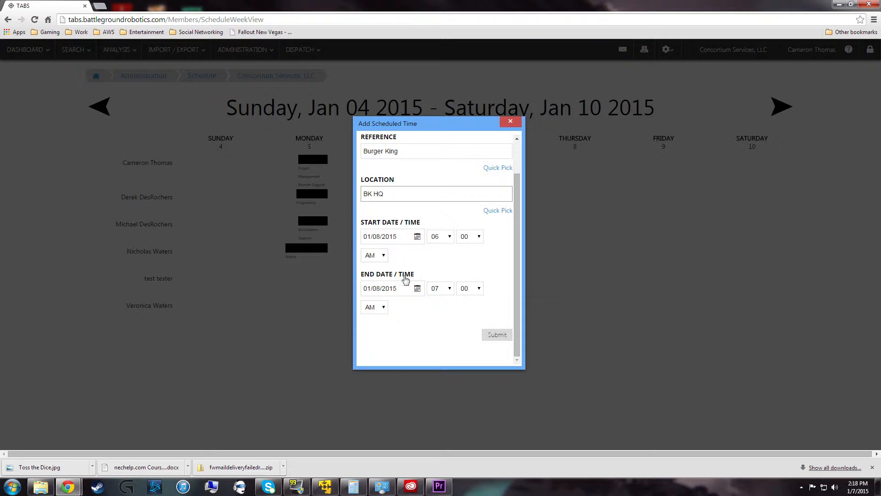
click(447, 289)
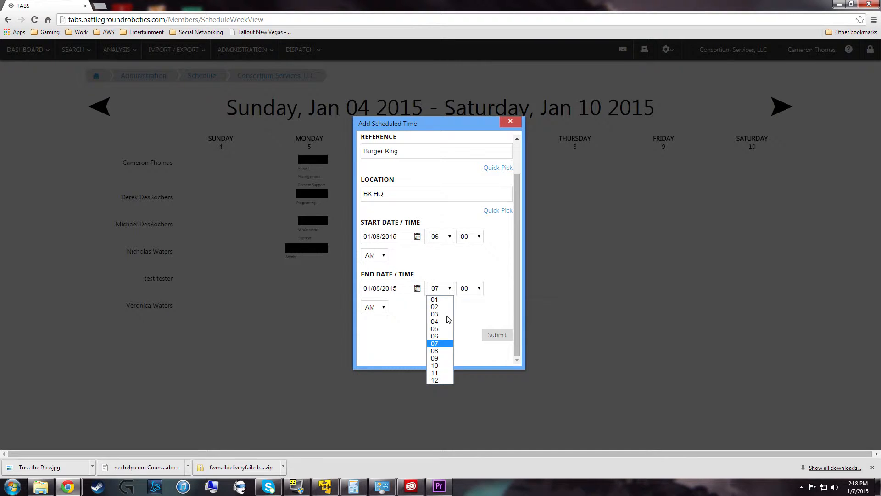
click(444, 379)
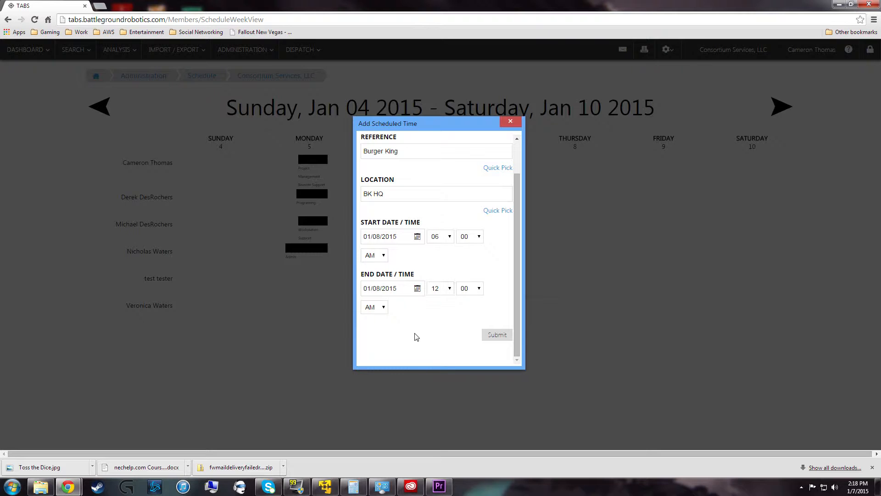
click(381, 307)
click(376, 327)
click(500, 338)
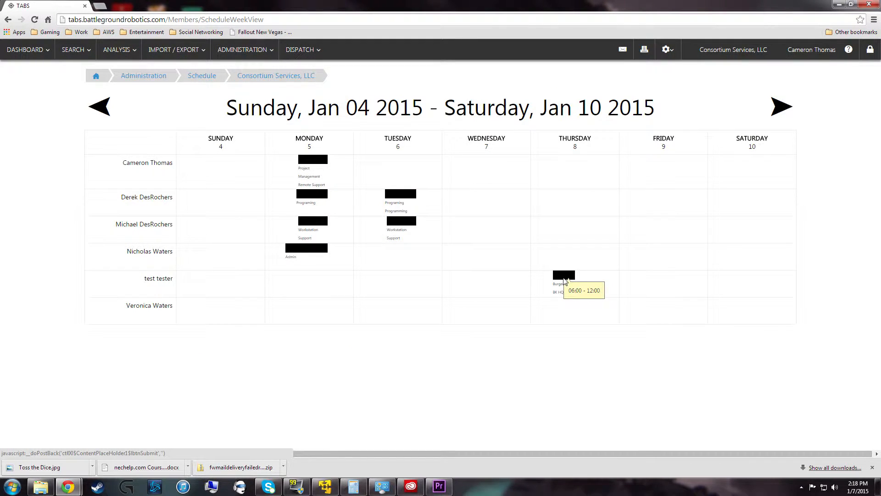
- Check the new Thursday entry's hours, reference and location, and open the schedule page from the dashboard options
mouse_move(562, 281)
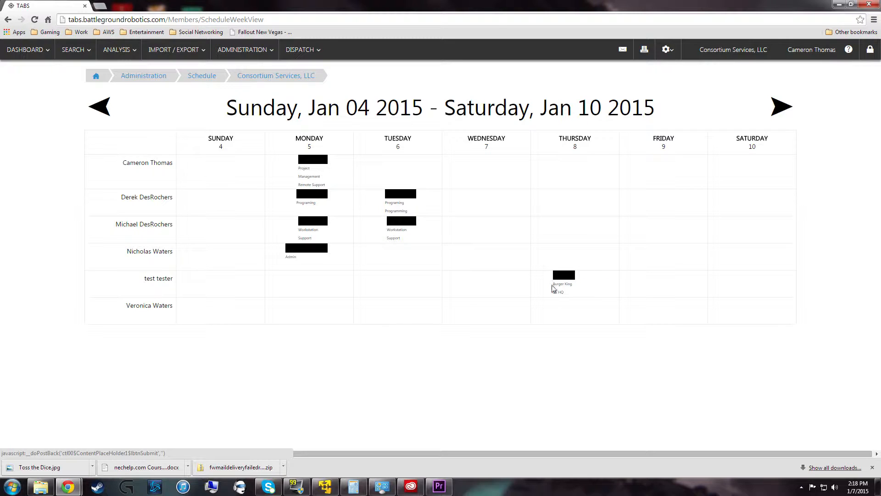
drag(553, 284, 565, 301)
mouse_move(557, 277)
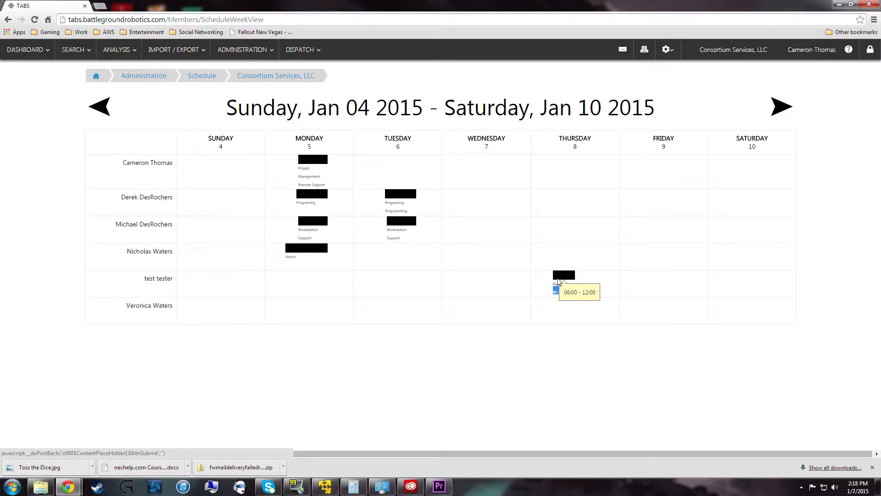
click(560, 309)
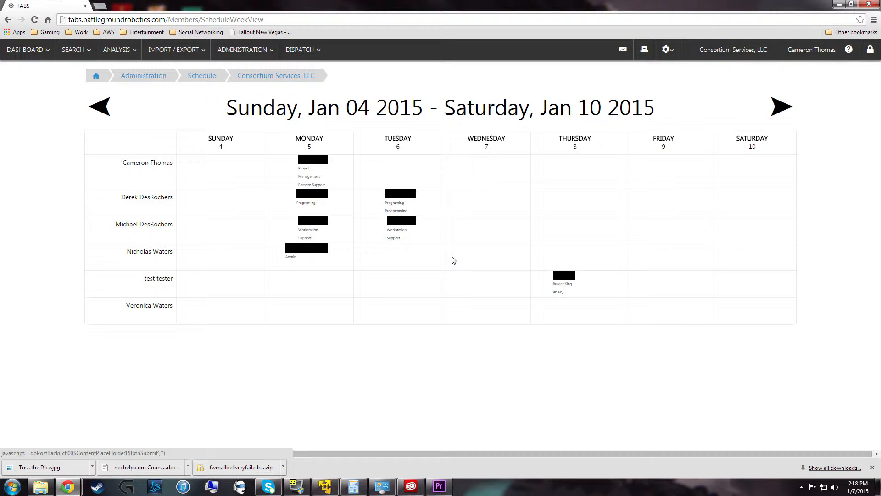
click(40, 55)
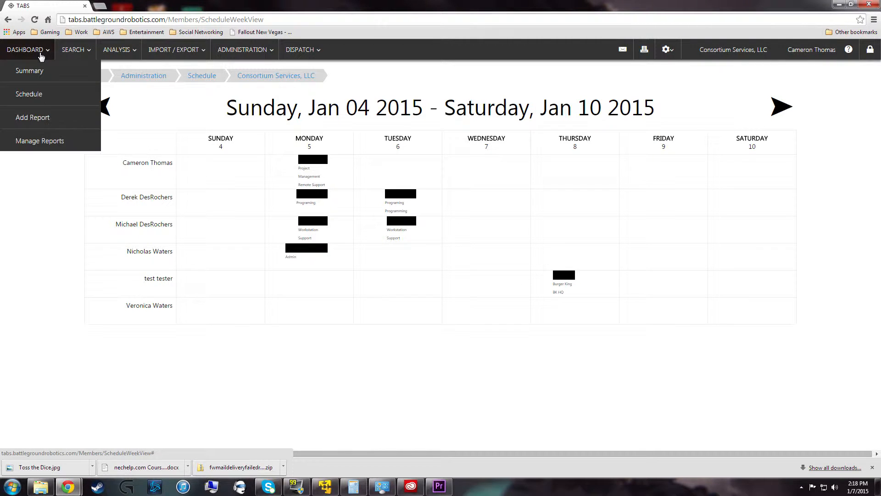
click(45, 98)
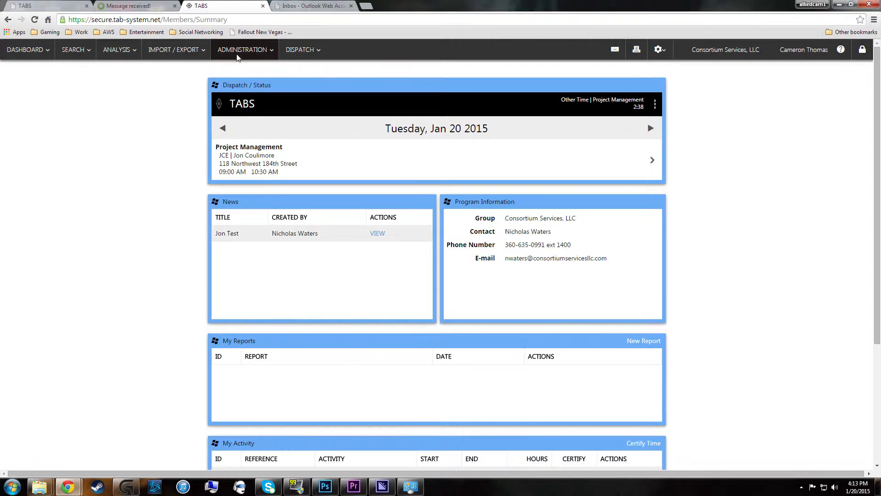
- Begin a new shift in the Shift Builder with reference CCSO and location Tigard
click(233, 55)
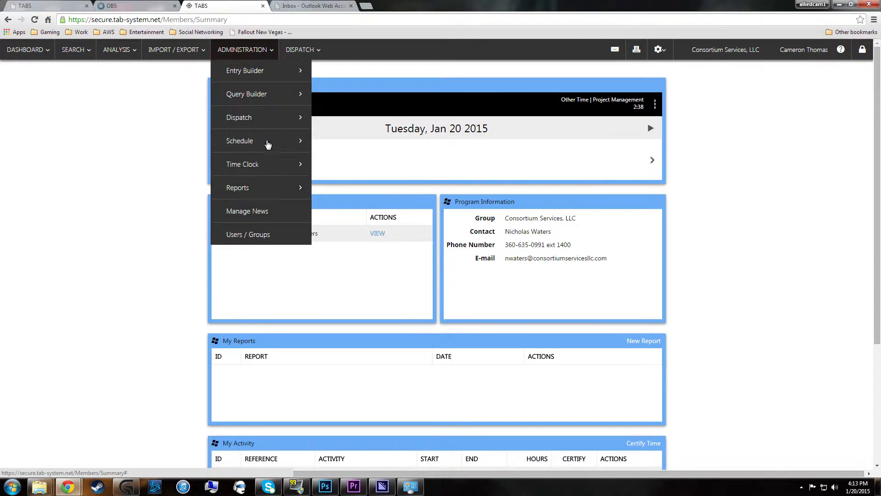
mouse_move(276, 141)
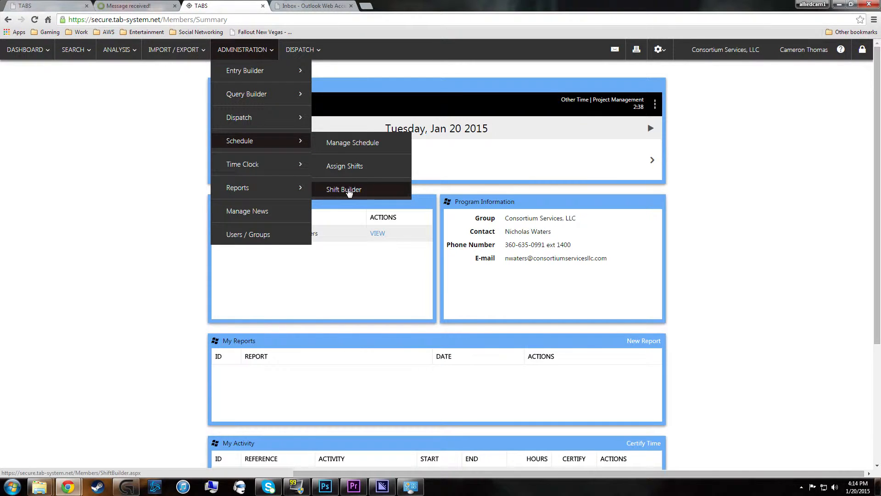
click(348, 190)
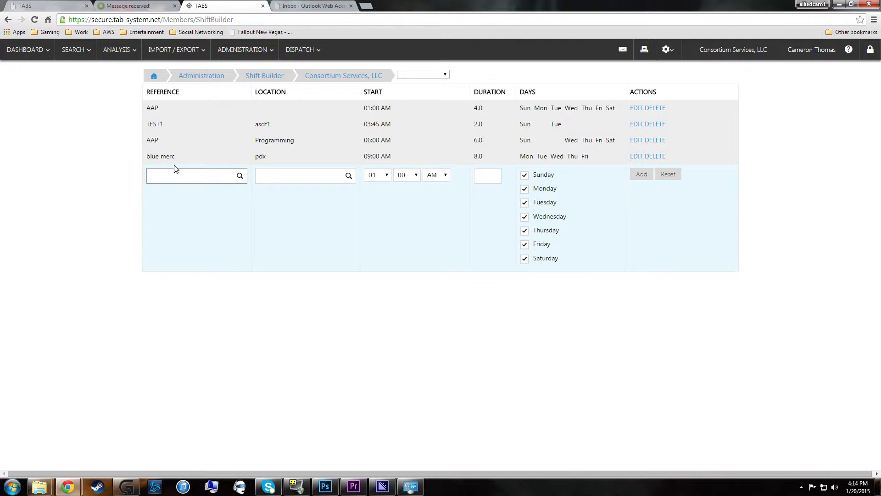
click(239, 176)
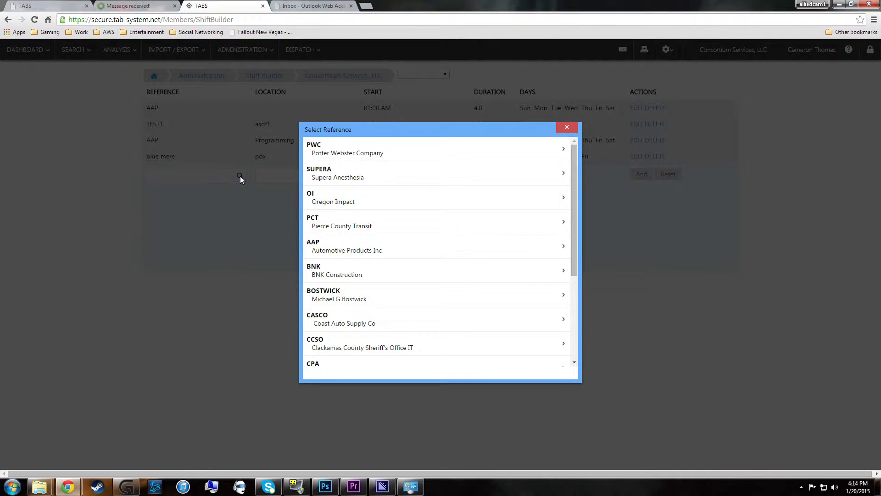
scroll(343, 183, down, 3)
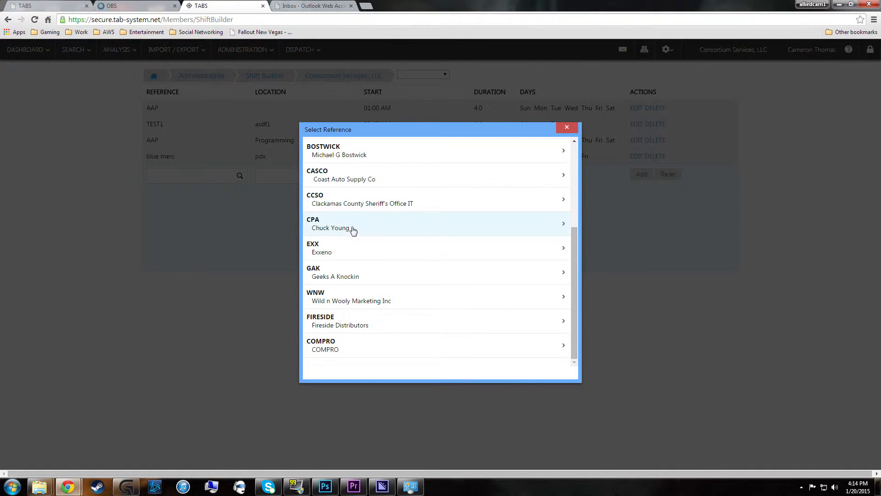
click(354, 208)
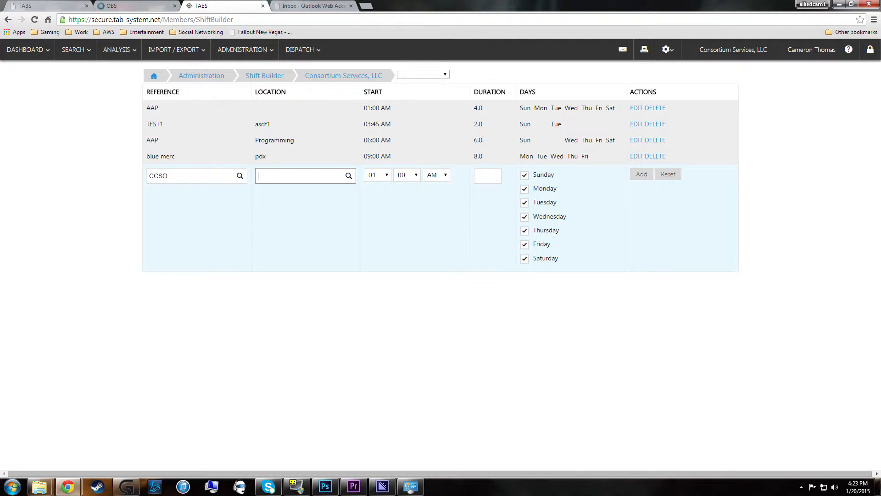
text(Tigard)
key(BackSpace)
- Set the shift to start at 03:00 PM for 8.0 hours, exclude Sunday and Saturday, and add it
click(381, 180)
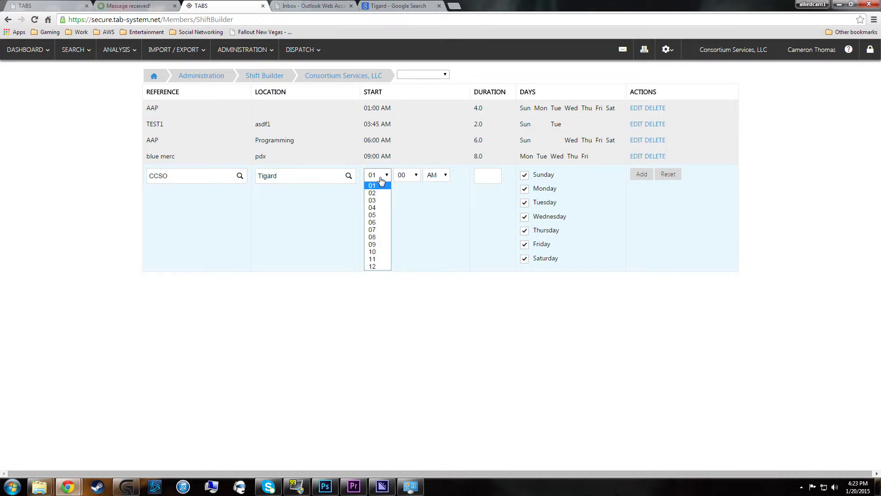
click(372, 200)
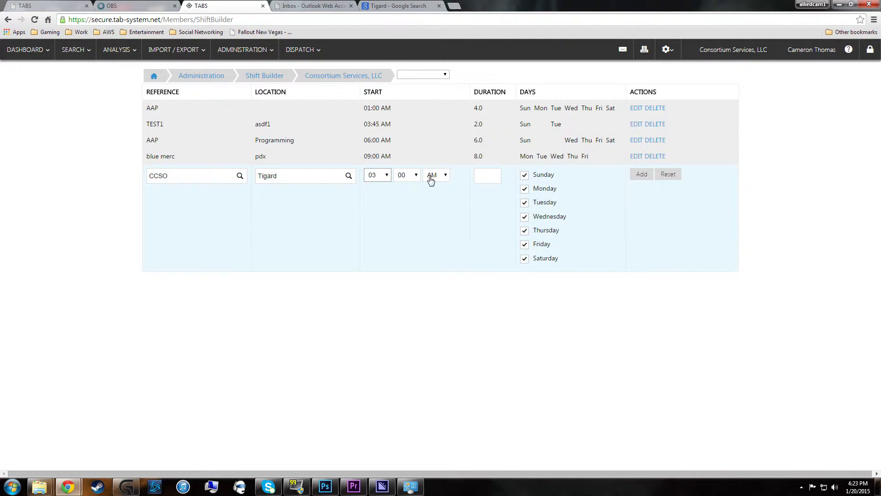
click(430, 180)
click(433, 193)
click(477, 177)
click(525, 175)
click(525, 259)
click(640, 175)
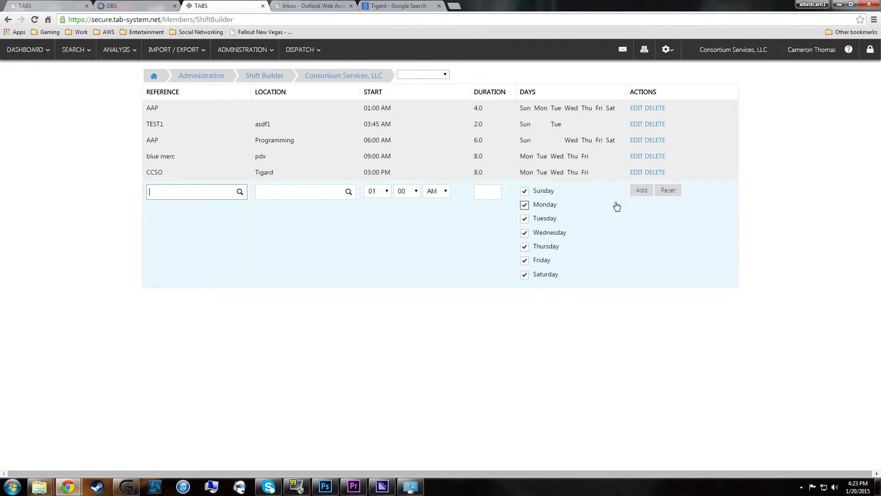
- Open the CCSO shift for editing and save it
click(637, 173)
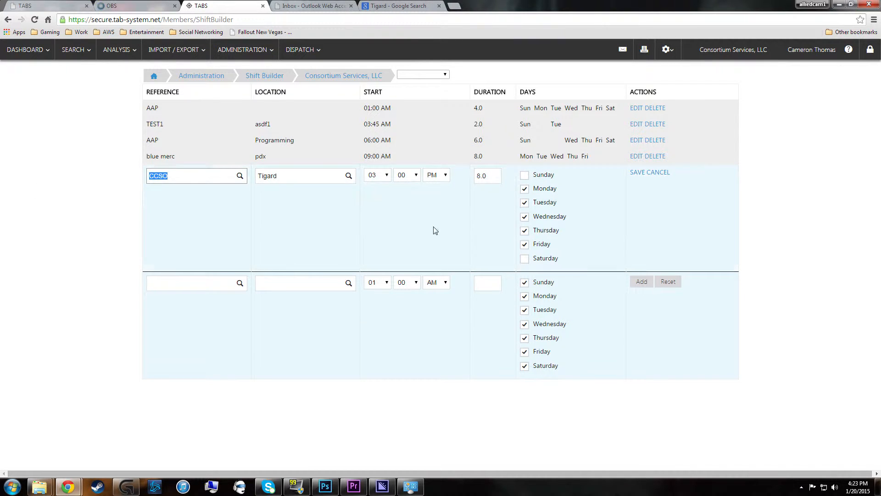
click(638, 173)
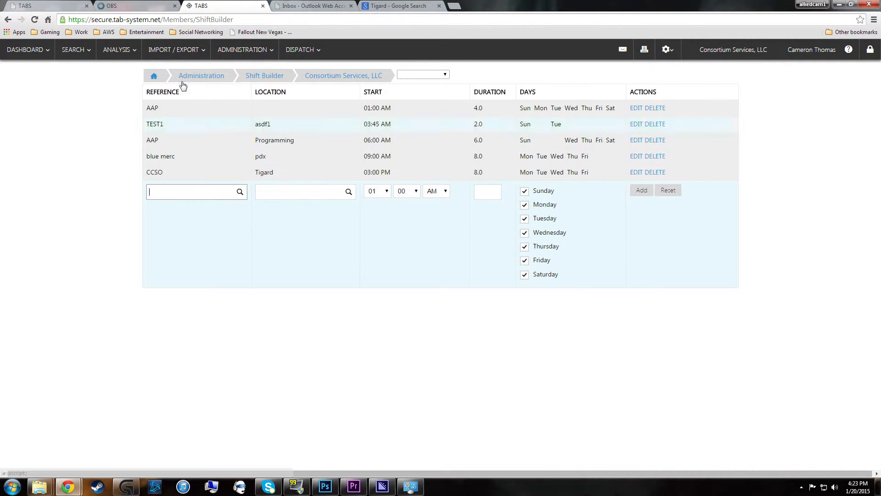
- Open the Assign Shifts page and assign the Tuesday, Jan 20 CCSO shift at Tigard to the third listed user
click(235, 50)
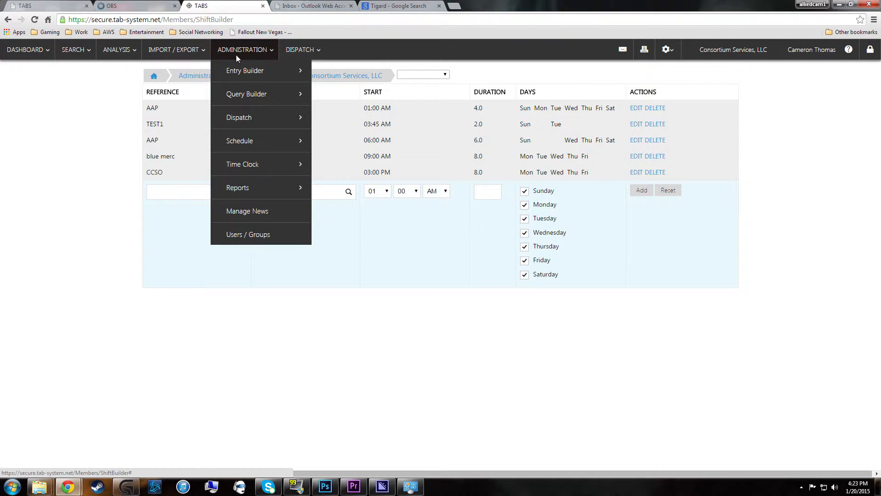
mouse_move(246, 145)
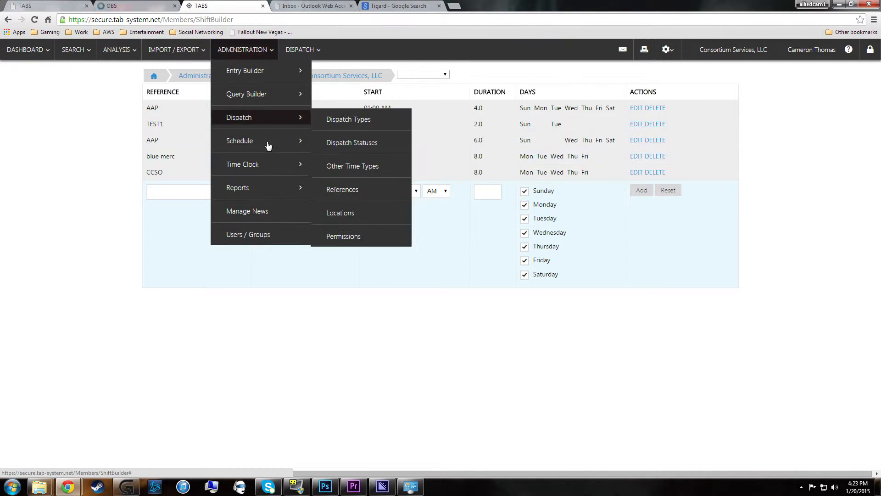
click(329, 170)
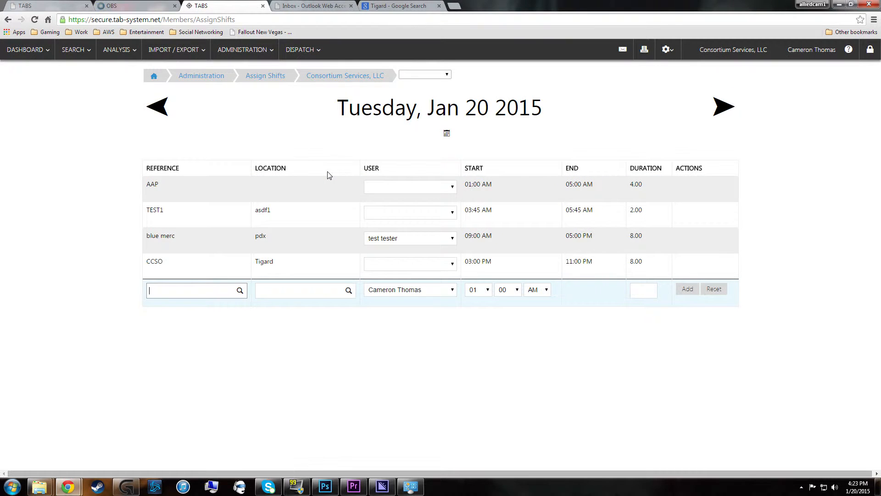
click(197, 291)
click(403, 266)
click(407, 271)
- Move to Wednesday, Jan 21 2015 and assign its CCSO shift at Tigard to the same user
click(720, 113)
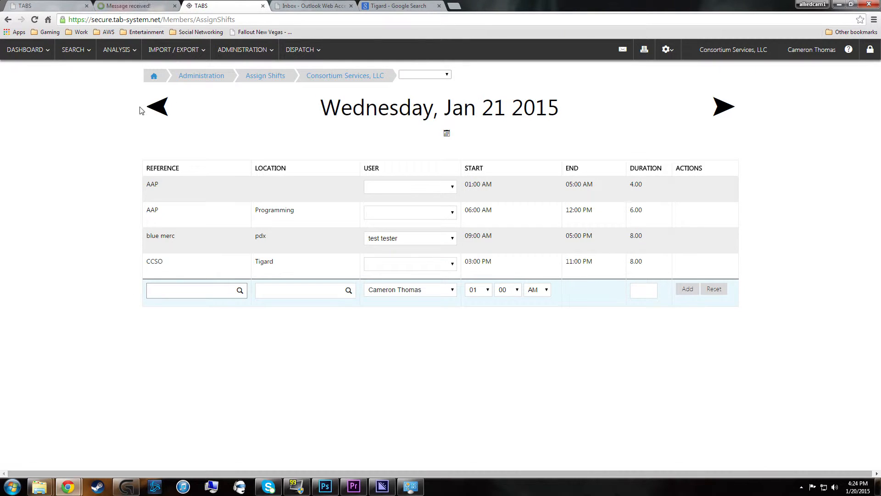
click(154, 109)
click(448, 134)
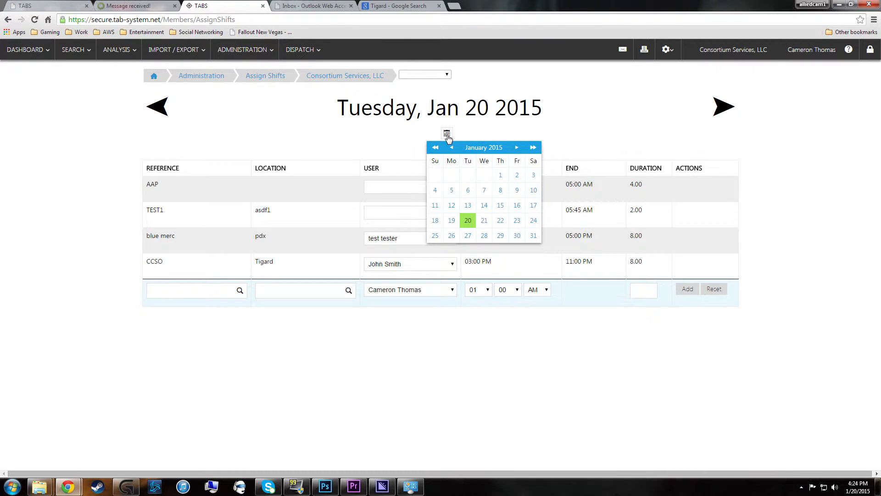
click(447, 133)
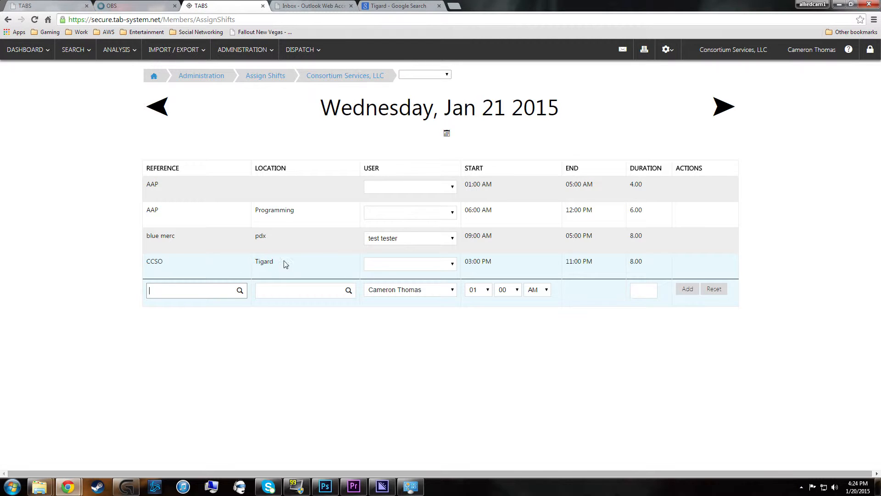
click(380, 264)
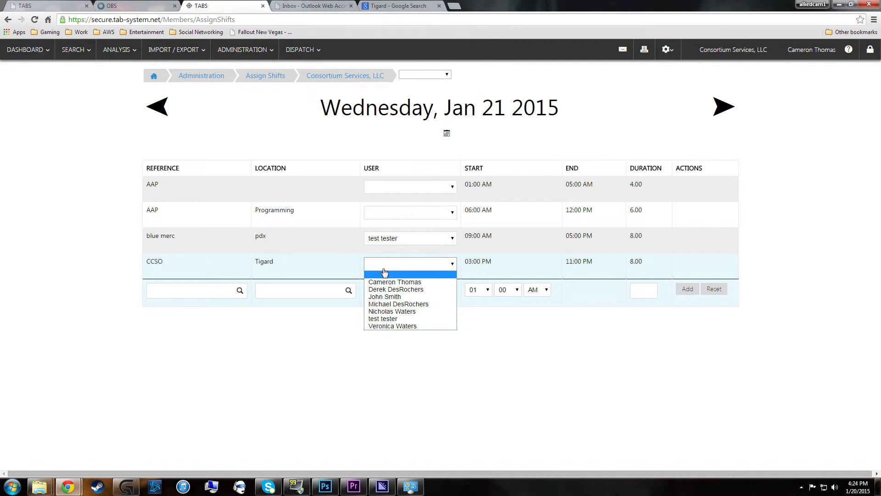
click(386, 297)
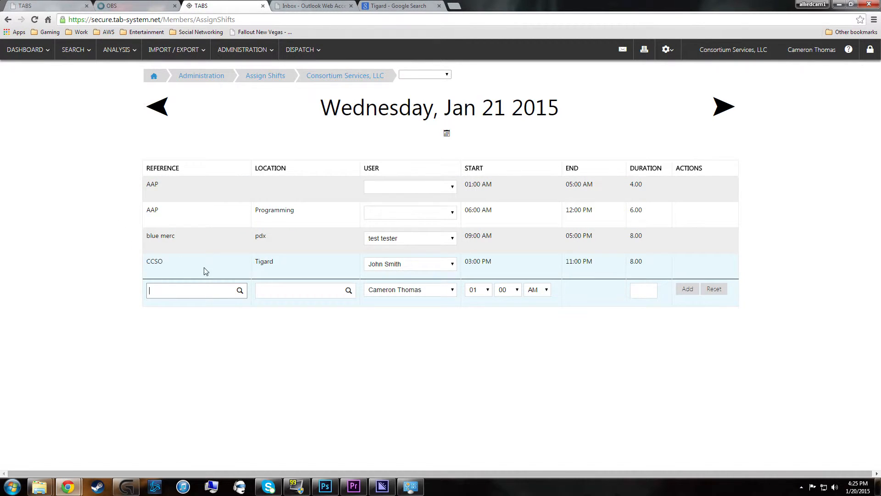
click(404, 187)
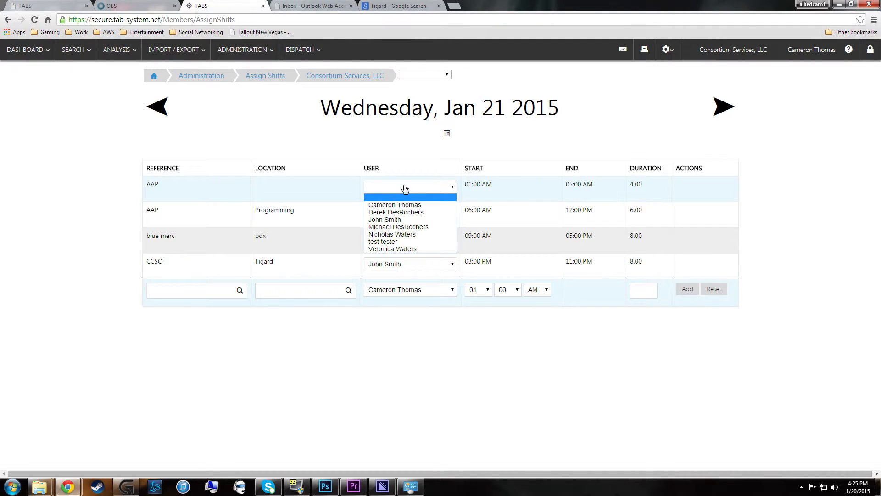
click(404, 186)
click(398, 213)
click(398, 213)
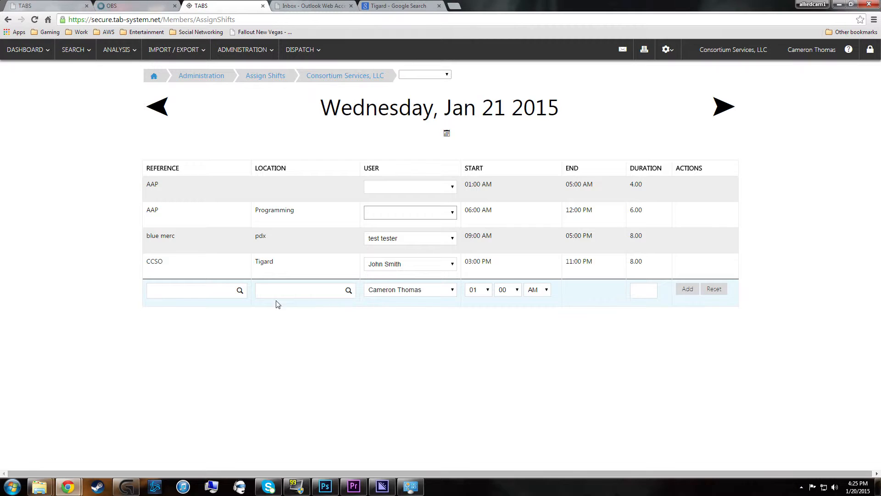
- Begin an additional one-off shift with reference AAP and location Remote Support
click(191, 290)
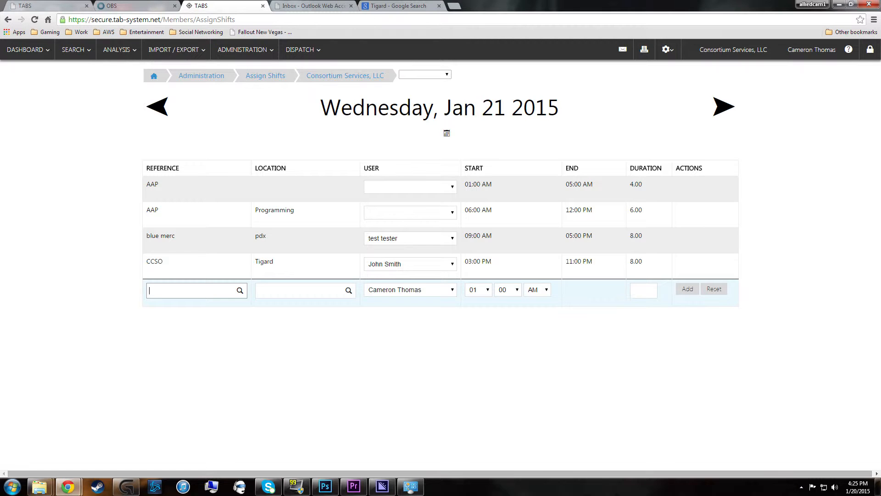
click(239, 291)
click(332, 270)
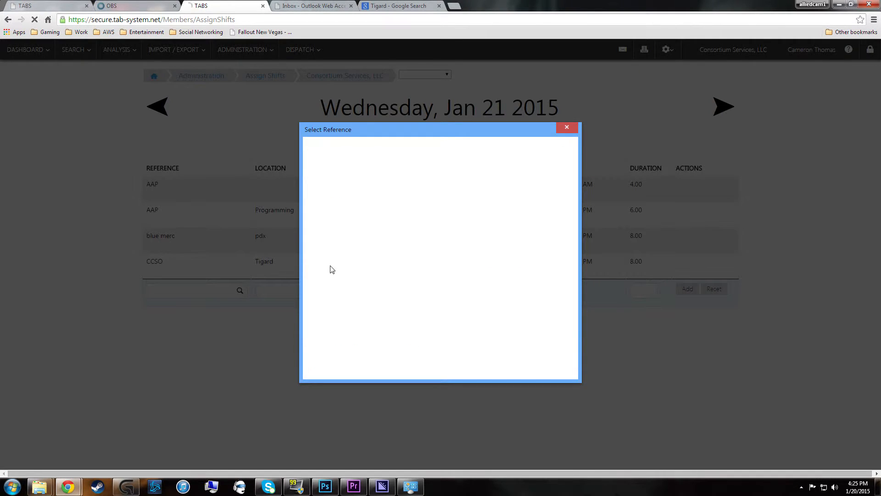
click(299, 290)
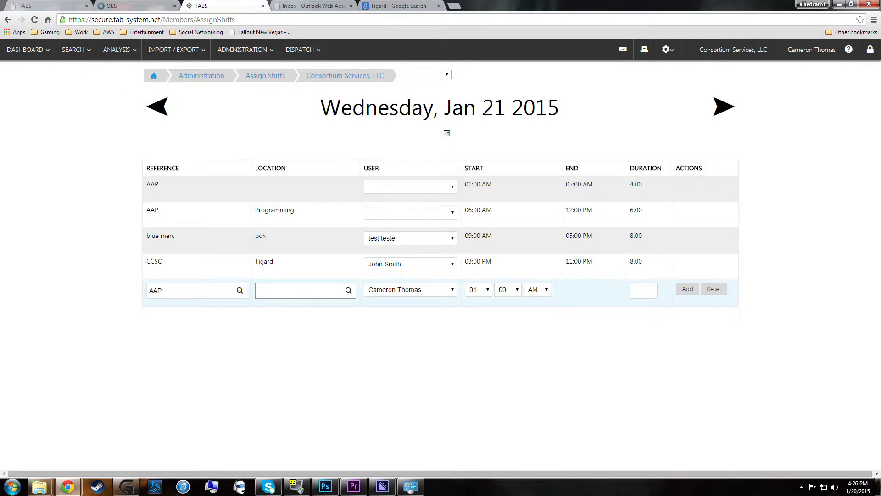
click(349, 291)
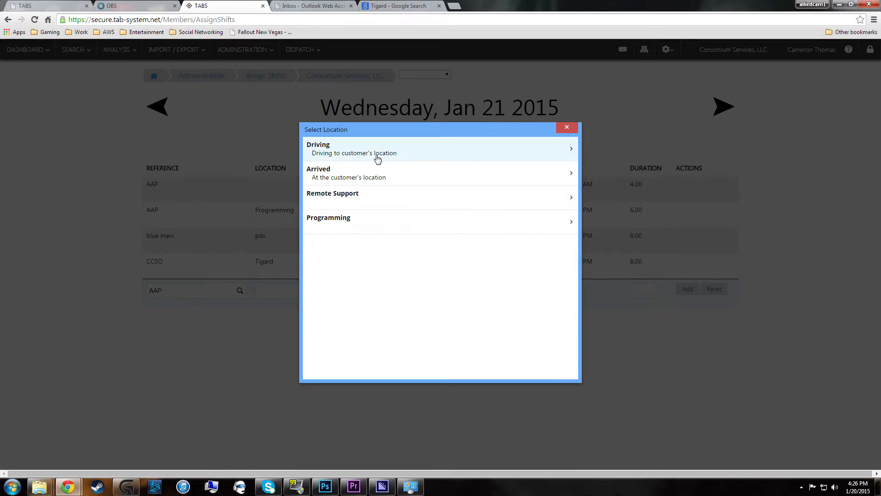
click(372, 197)
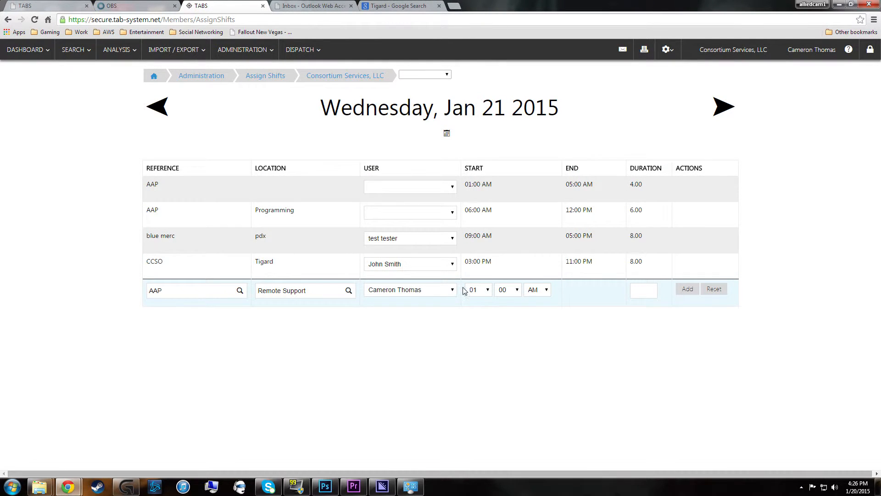
- Keep the AAP shift's start at 01:00 AM, set its duration to 3 hours, and add it
click(476, 291)
click(476, 291)
click(633, 290)
key(BackSpace)
click(673, 326)
click(694, 290)
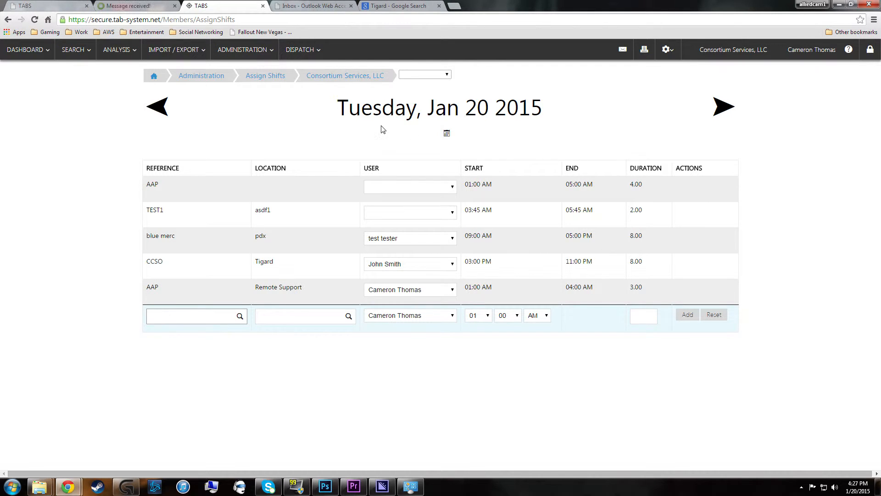
- Open the Manage Schedule week view and check the hours of Tuesday's CCSO and AAP shifts
click(242, 50)
mouse_move(281, 142)
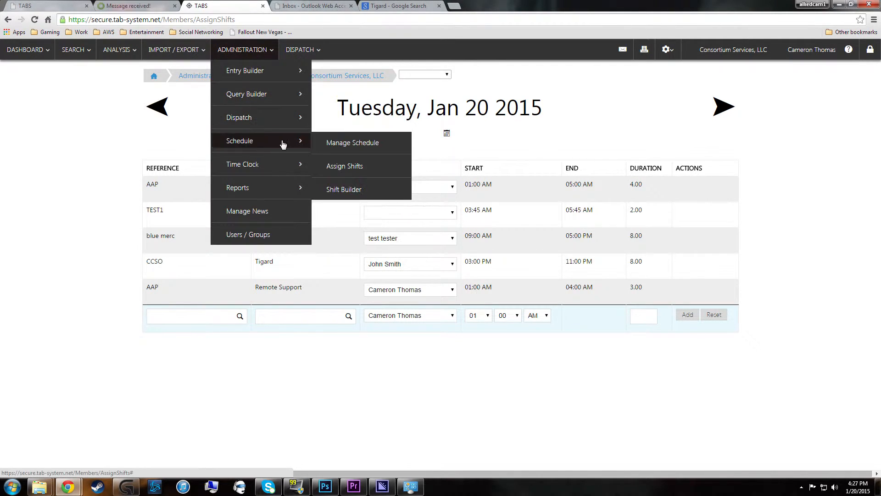
click(332, 143)
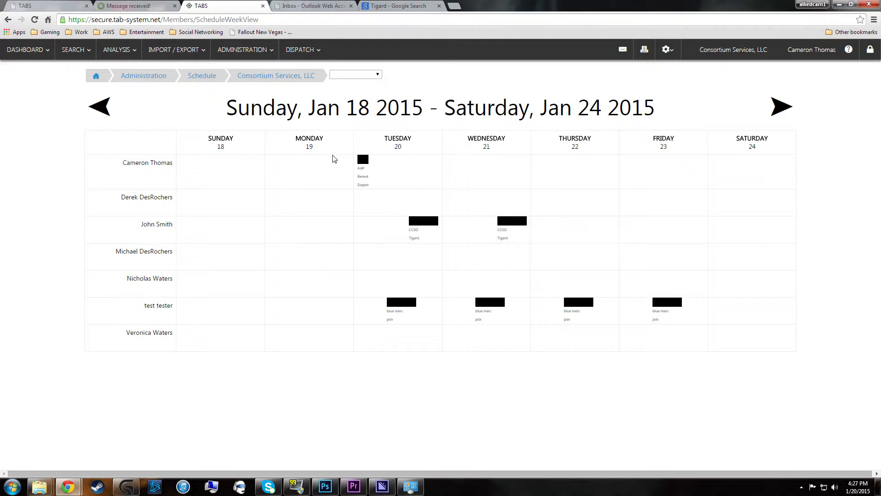
mouse_move(422, 224)
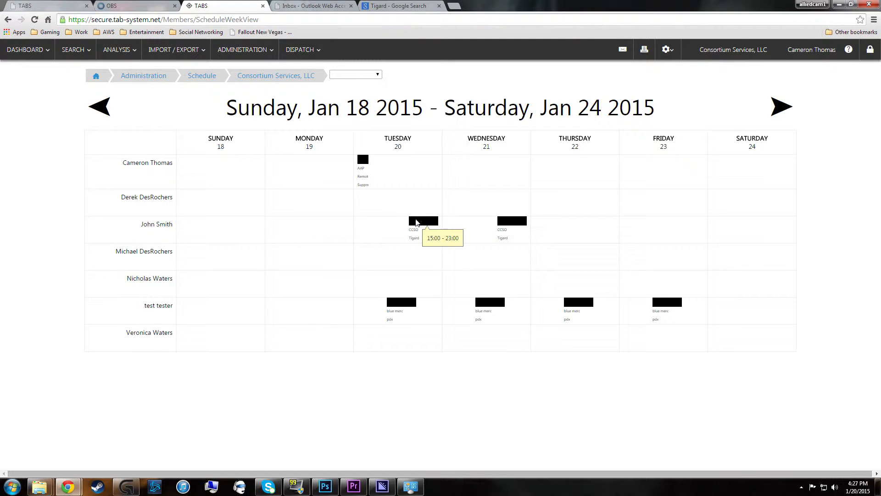
mouse_move(364, 162)
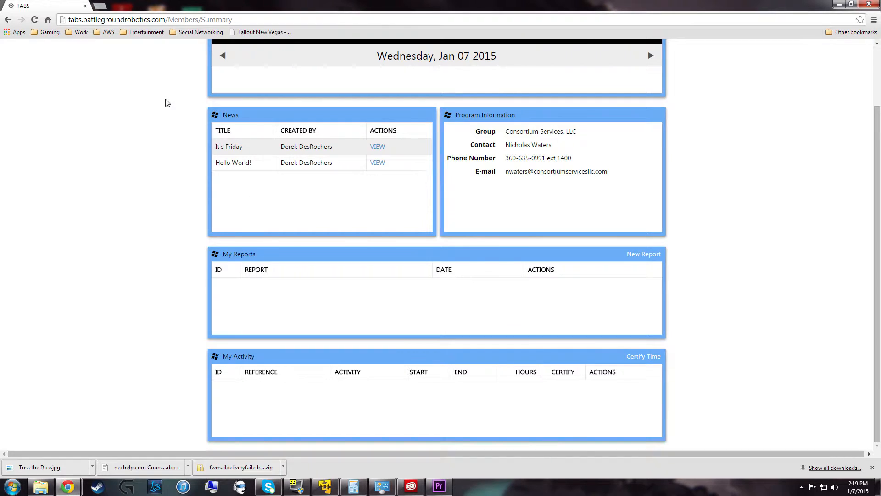
- Open the daily dispatch view from the dashboard page
scroll(167, 103, up, 2)
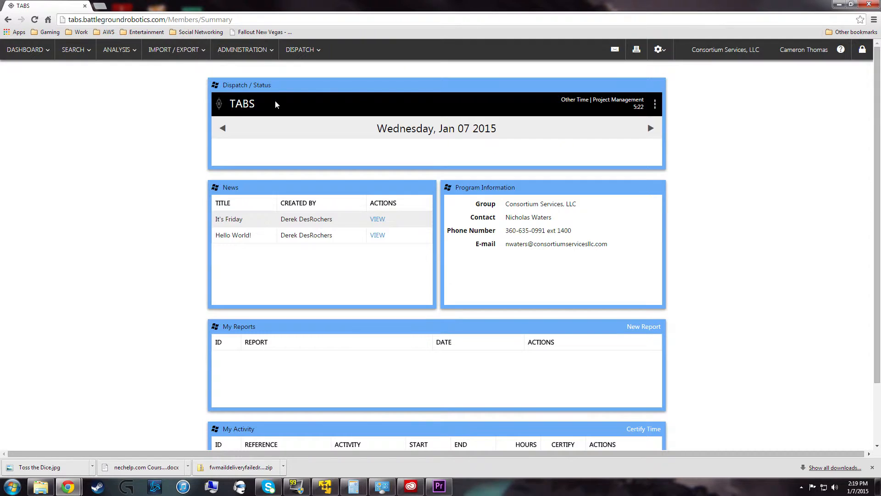
click(302, 51)
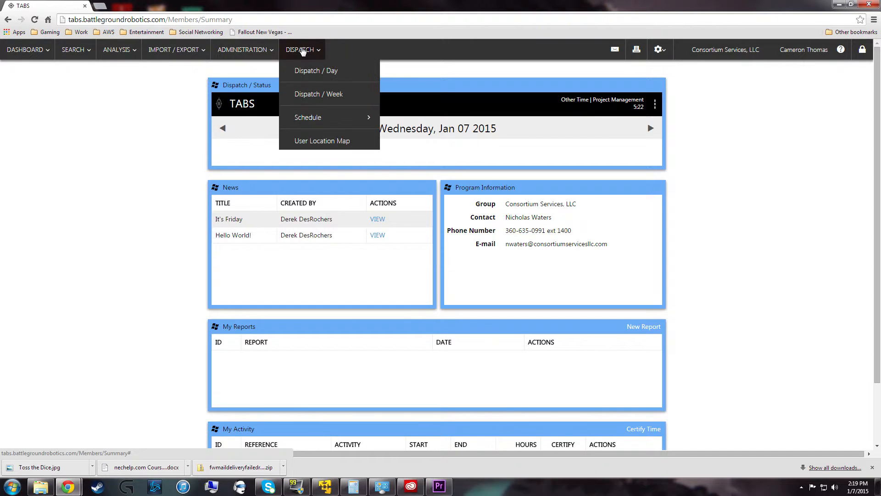
click(318, 72)
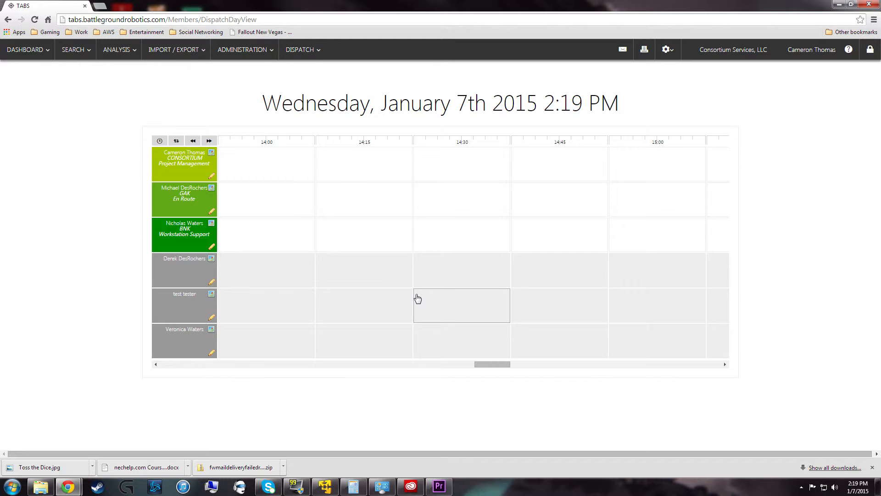
- View the time clock status options for test tester and for the first listed user, closing each dialog
click(175, 305)
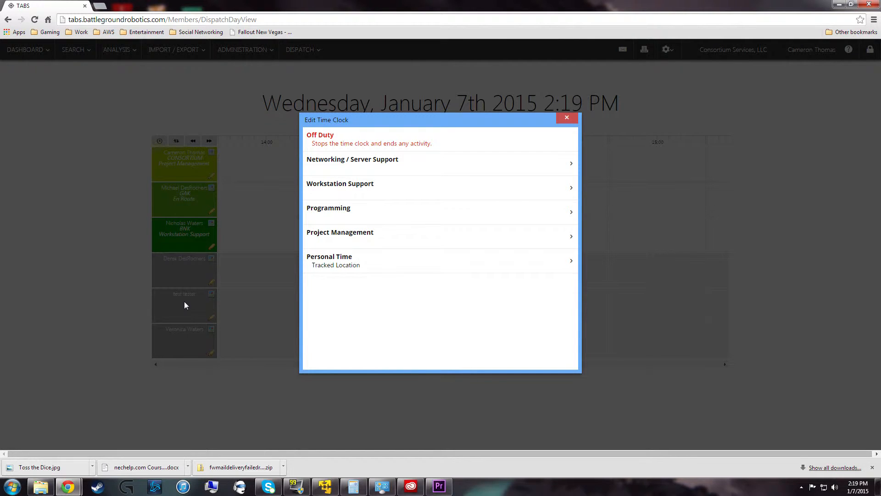
click(519, 146)
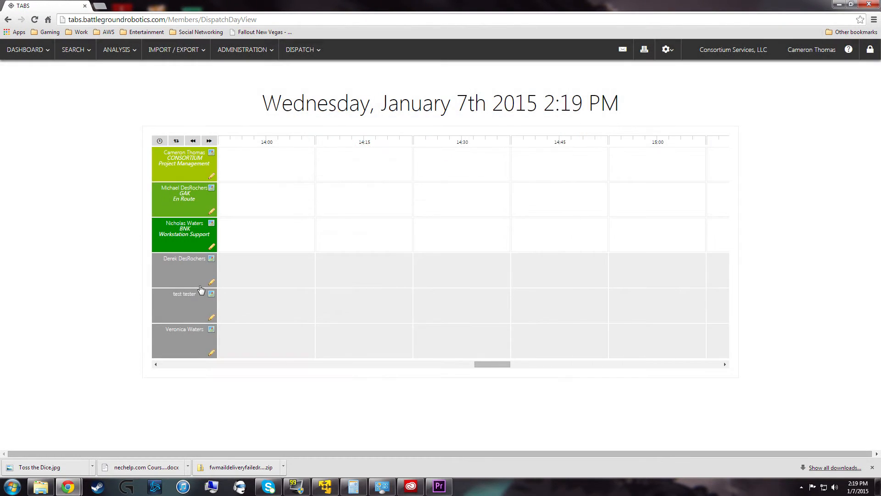
click(167, 161)
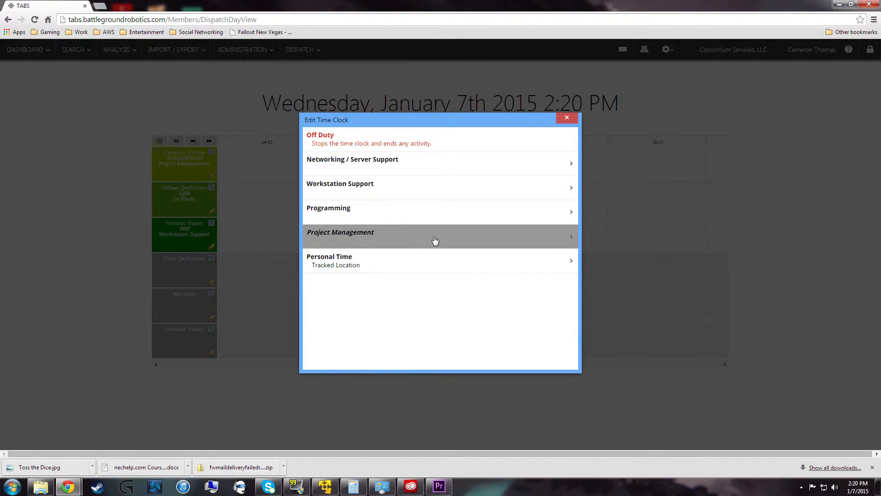
click(565, 121)
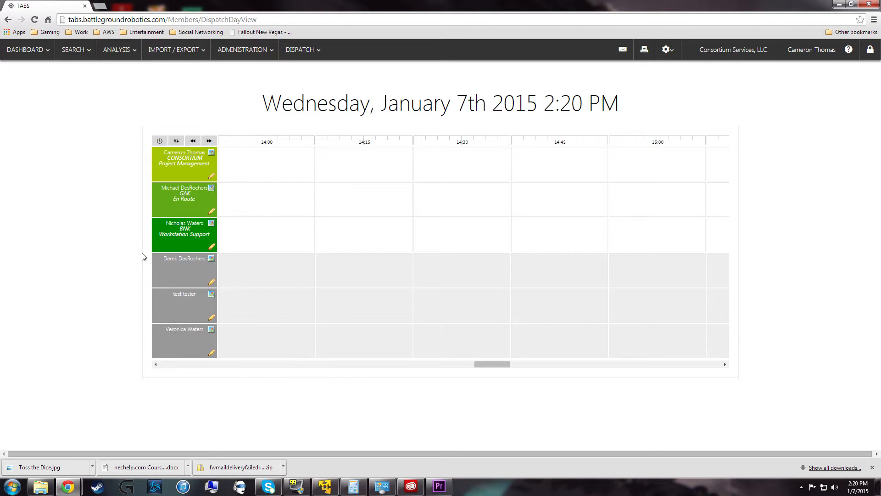
- Begin a Personal Time clock entry for test tester with the reference Lunch
click(196, 297)
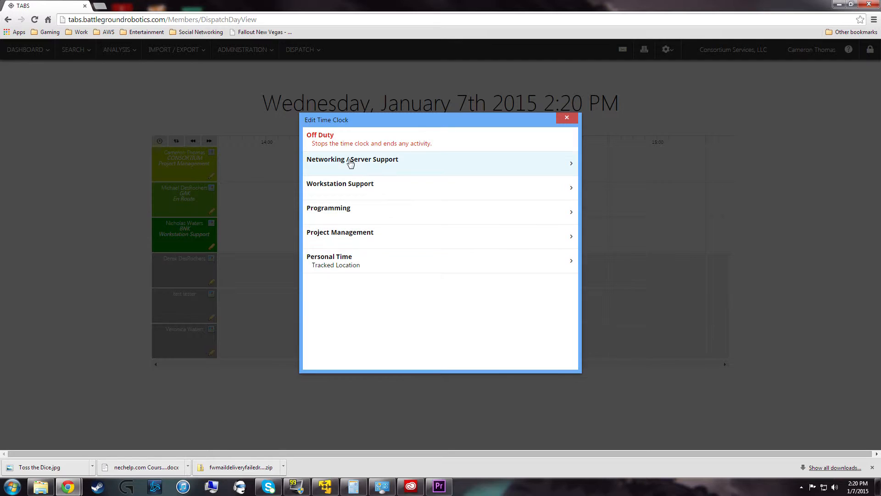
click(375, 266)
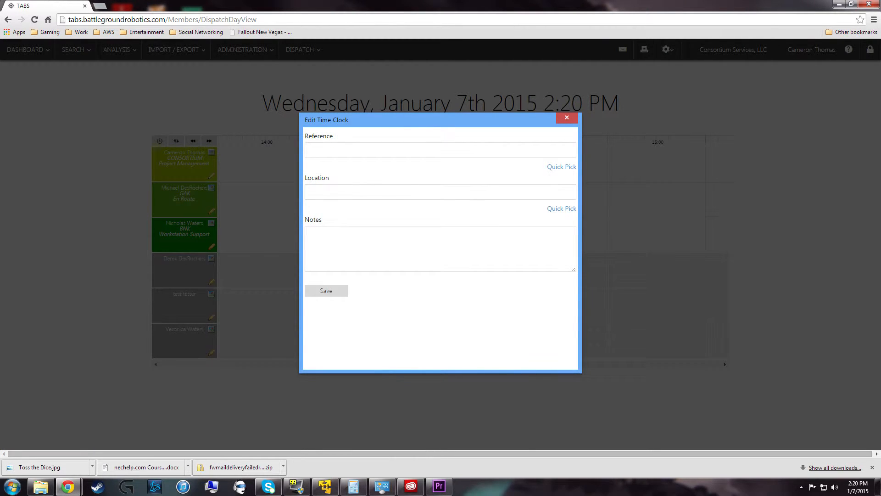
click(374, 150)
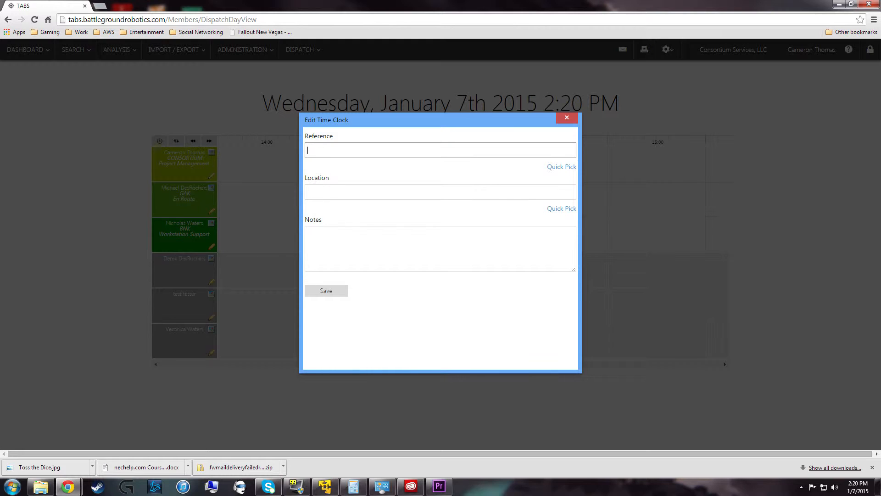
text(Lunch)
key(BackSpace)
key(BackSpace)
key(BackSpace)
key(BackSpace)
text(unch)
key(Tab)
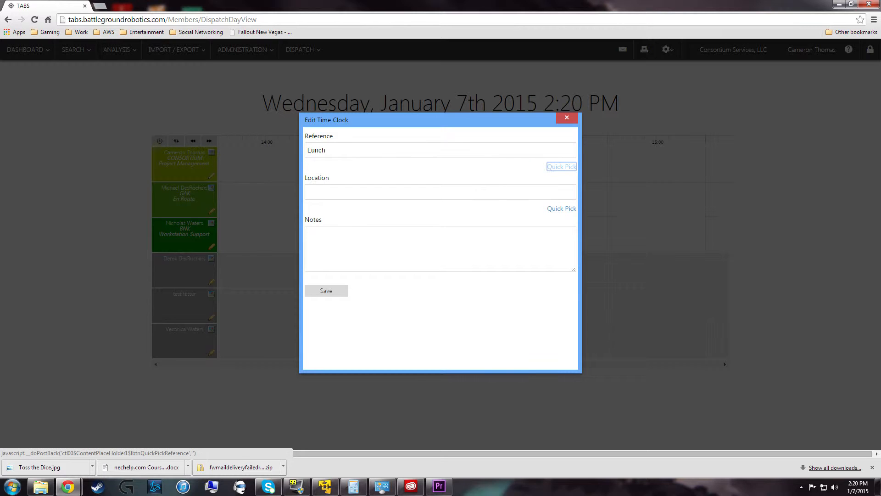
key(Tab)
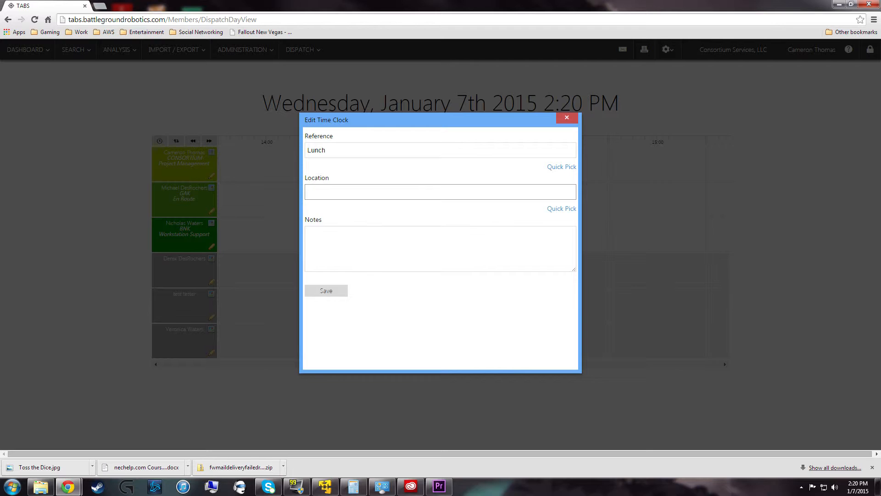
- Set the time clock entry's location to McDonalds, leave the notes empty, and save it
text(McDonalds)
key(Tab)
key(Tab)
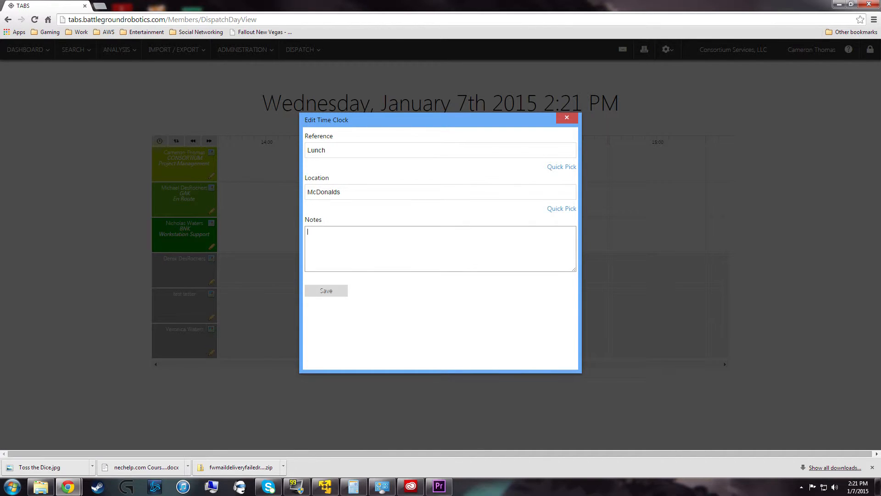
click(332, 292)
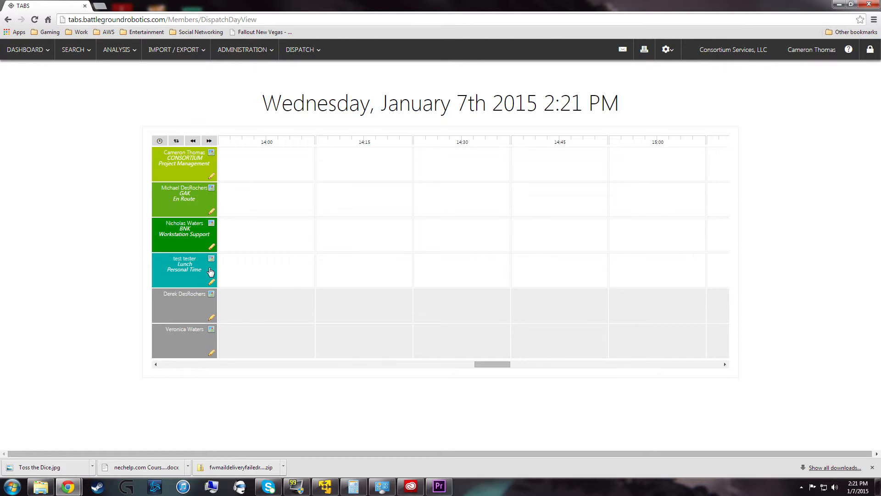
- Add a Networking / Server dispatch for test tester in the 2:30 PM slot with the reference Burger King
click(491, 276)
double_click(450, 267)
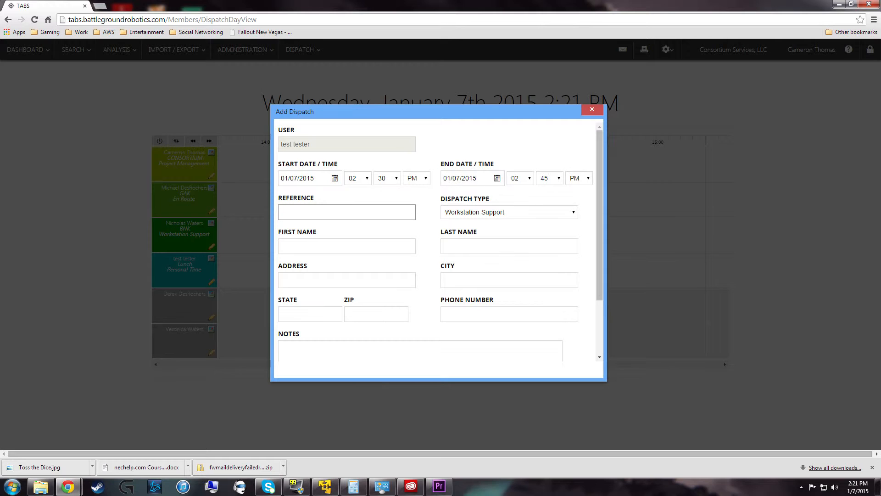
click(481, 214)
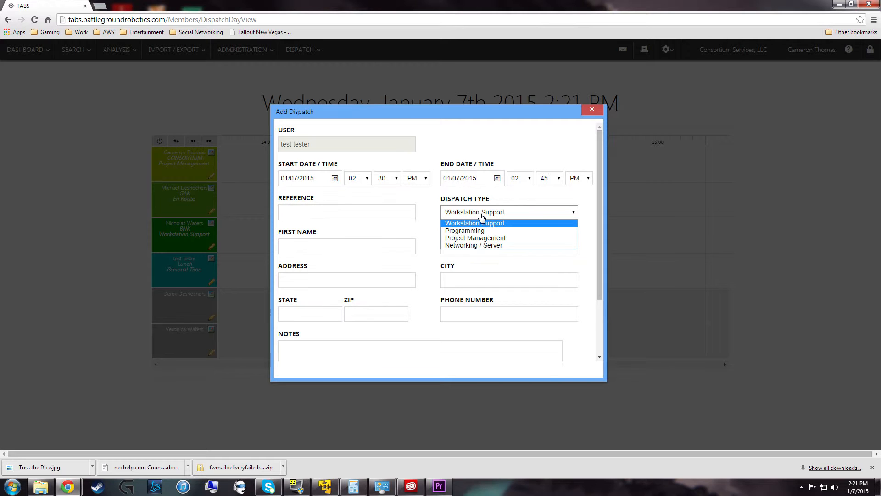
click(461, 245)
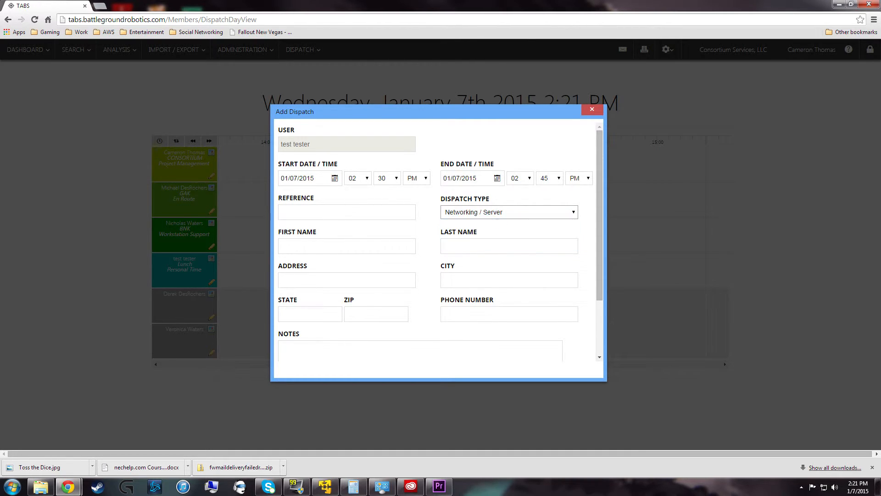
click(375, 211)
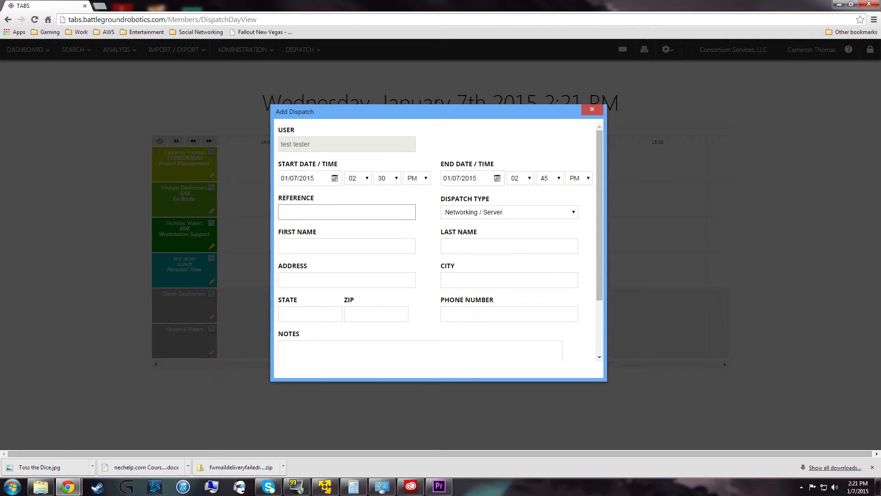
text(Burger King)
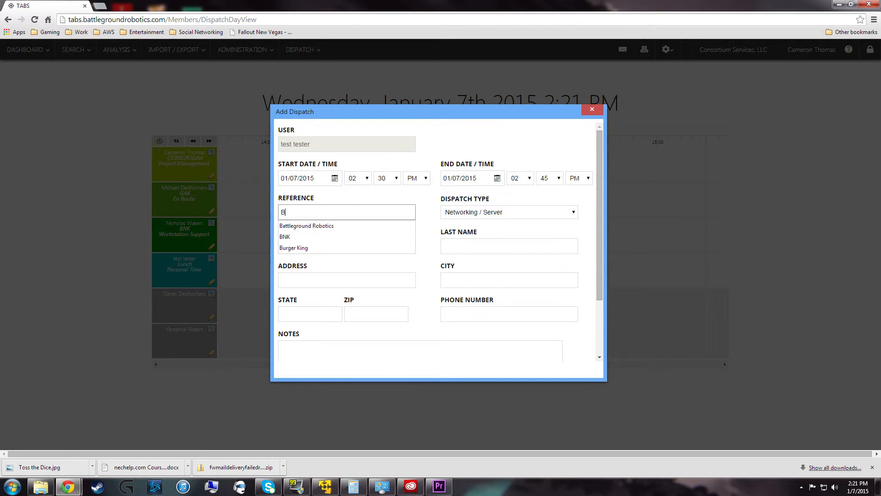
key(Tab)
key(Tab)
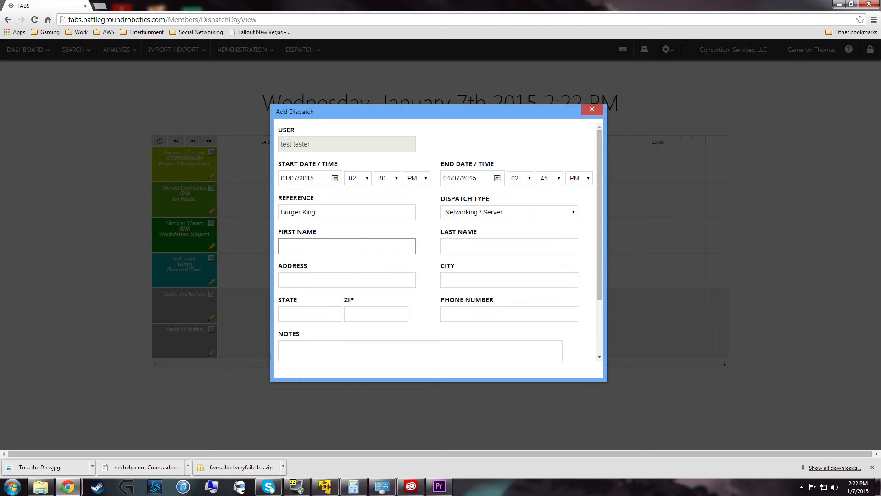
- Fill in the contact's first name and last name for the Burger King dispatch
click(325, 248)
scroll(324, 251, down, 3)
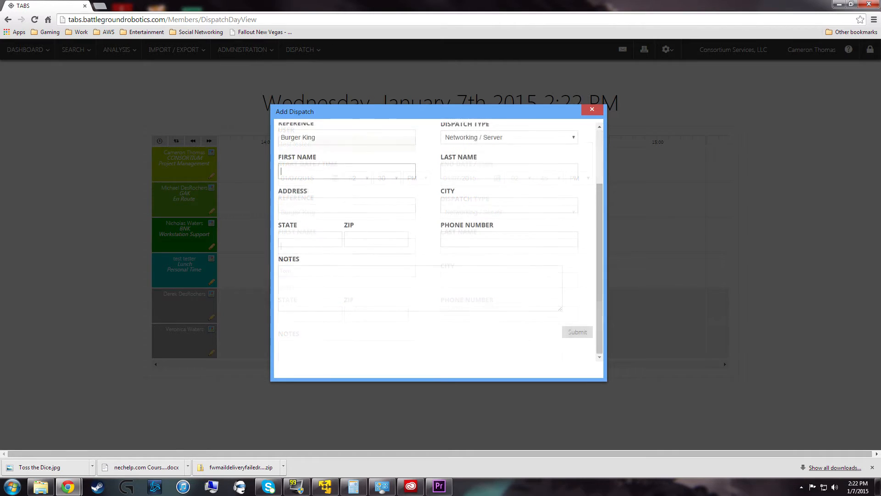
scroll(324, 250, up, 3)
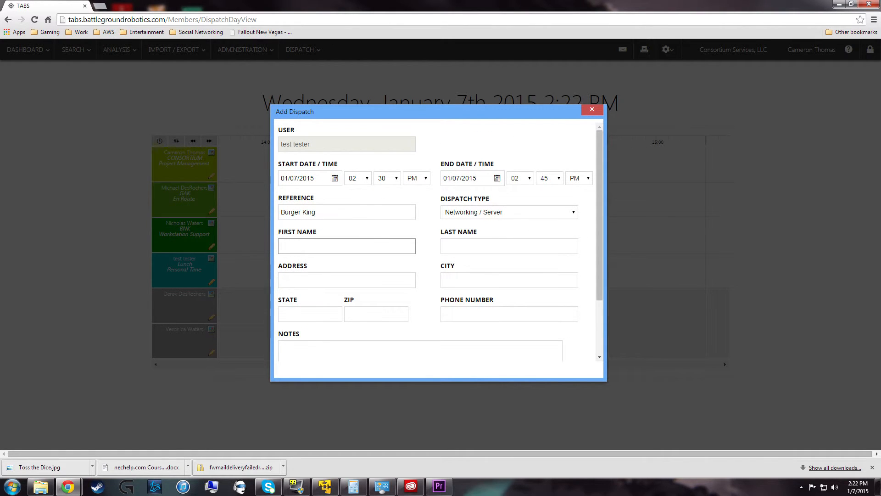
text(The)
key(Tab)
text(King)
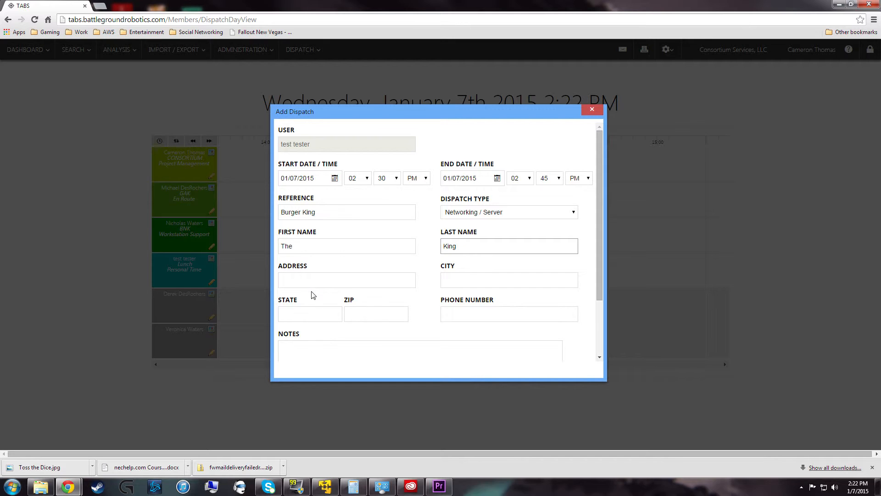
key(Tab)
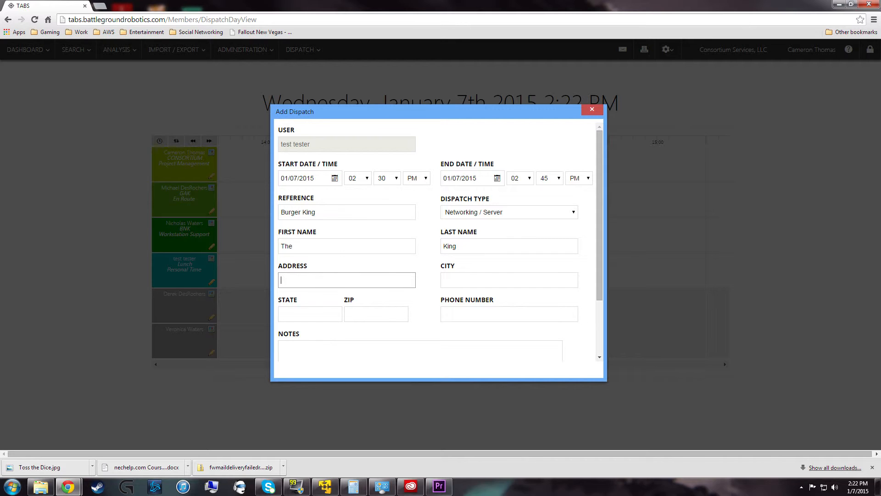
- Enter the customer's street address and city in the new dispatch
text(Burget)
text( king)
key(BackSpace)
key(BackSpace)
text(ing Road)
key(Tab)
text(Kic)
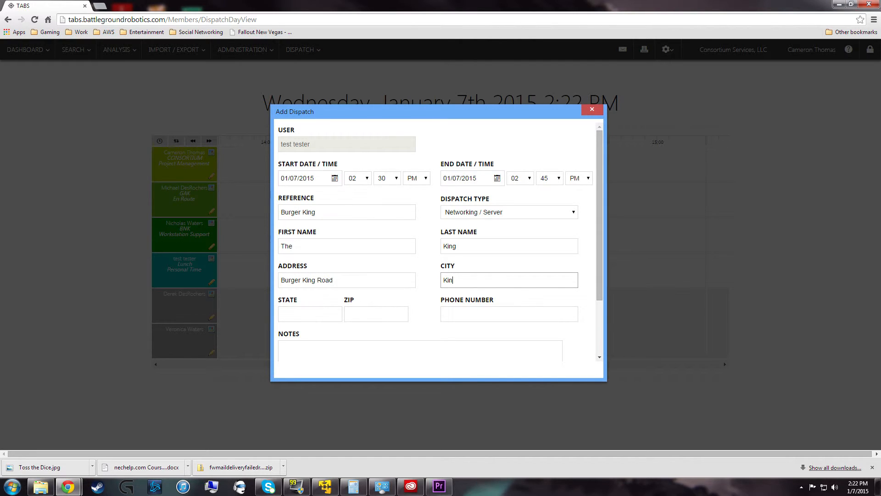
text(g City)
key(Tab)
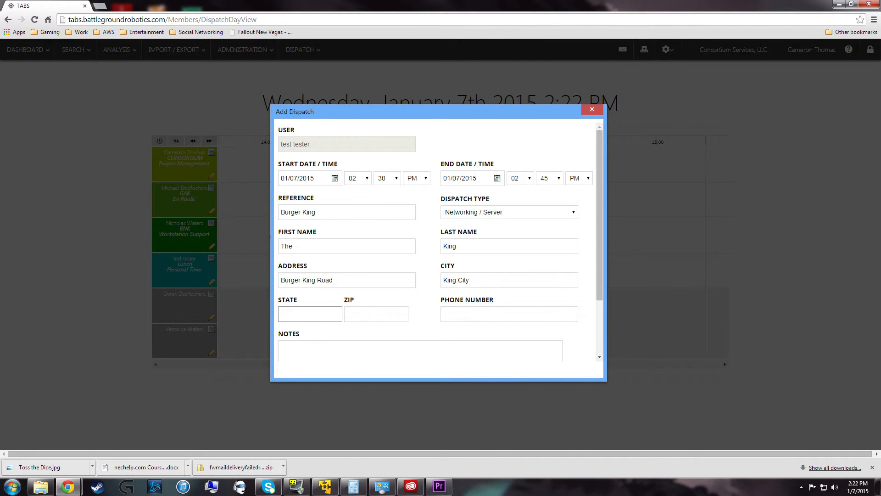
- Enter the customer's state and ZIP in the new dispatch
text(NH)
key(BackSpace)
key(BackSpace)
text(OR)
key(Tab)
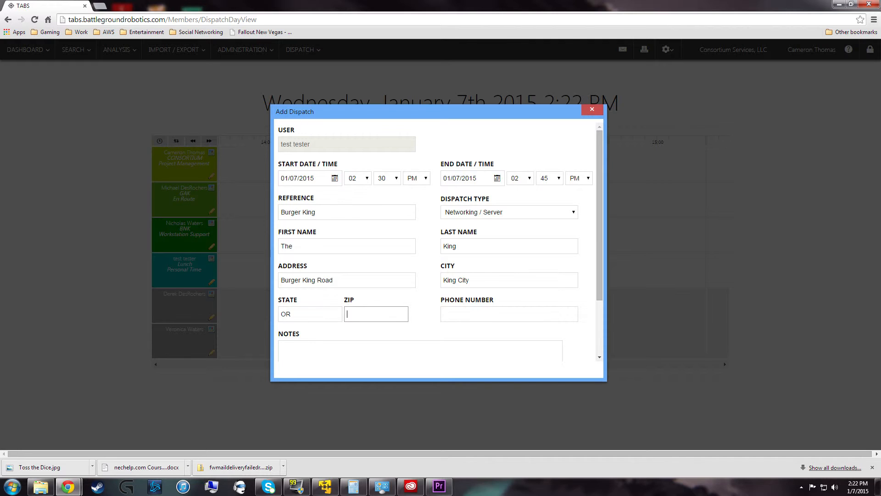
text(NUMBE)
key(Tab)
- Leave the phone number empty, add the note "Repair server at location", and submit the dispatch
scroll(413, 293, down, 2)
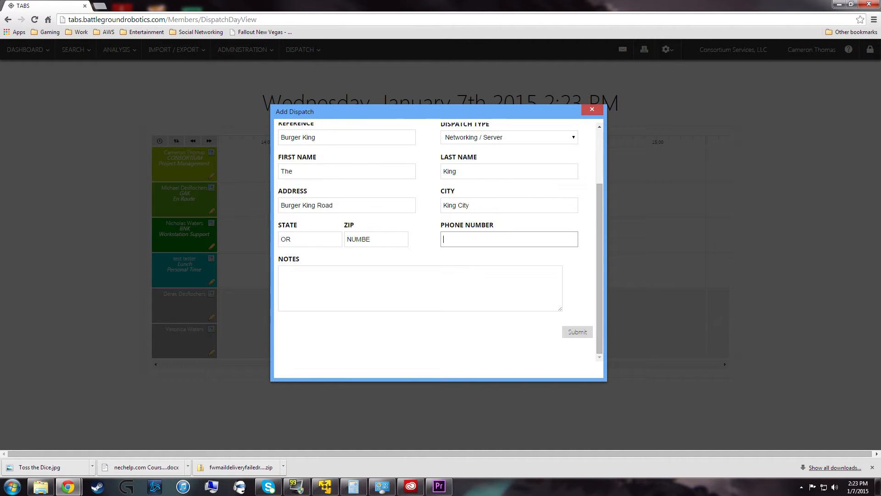
key(Tab)
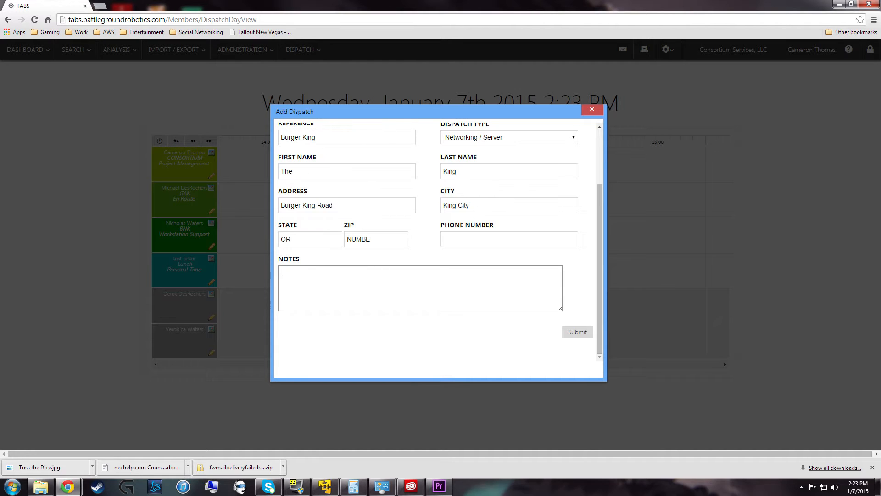
text(Repair server at location)
click(575, 335)
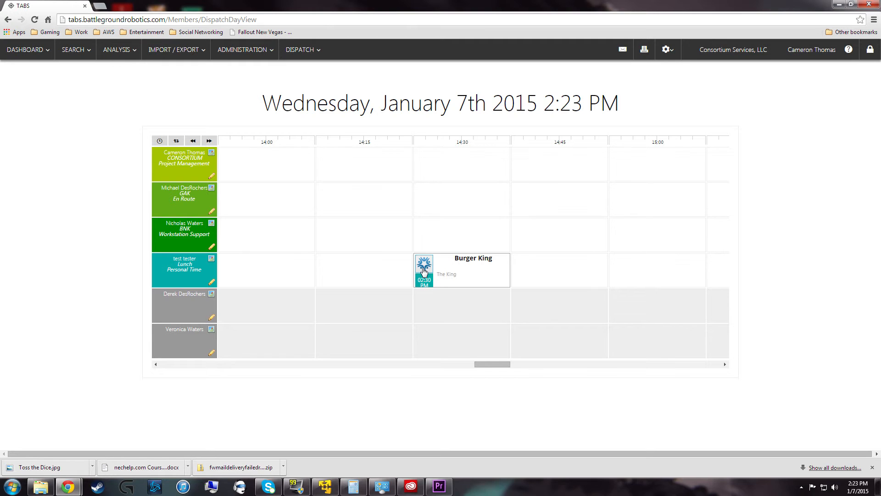
- View the map of user locations and distances for test tester, closing it after review
click(210, 260)
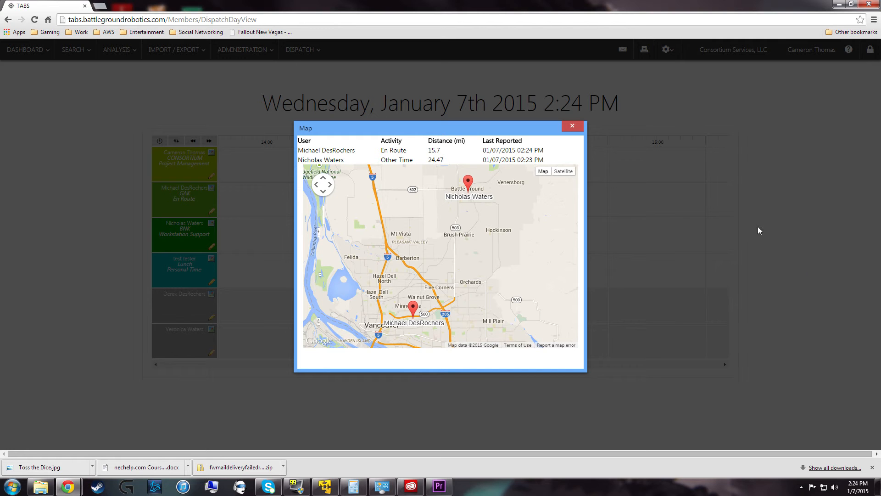
click(572, 126)
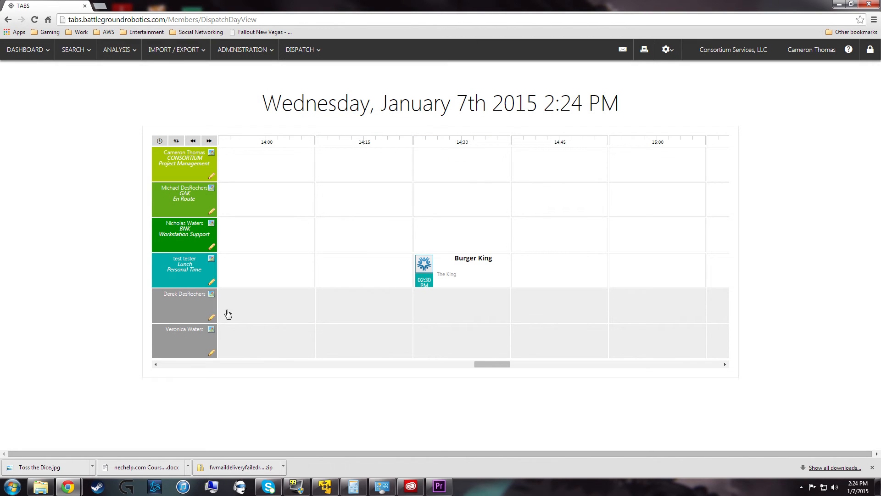
- Open the Expense Reimbursement Form report for test tester, examine its fields, and close it without saving
click(212, 281)
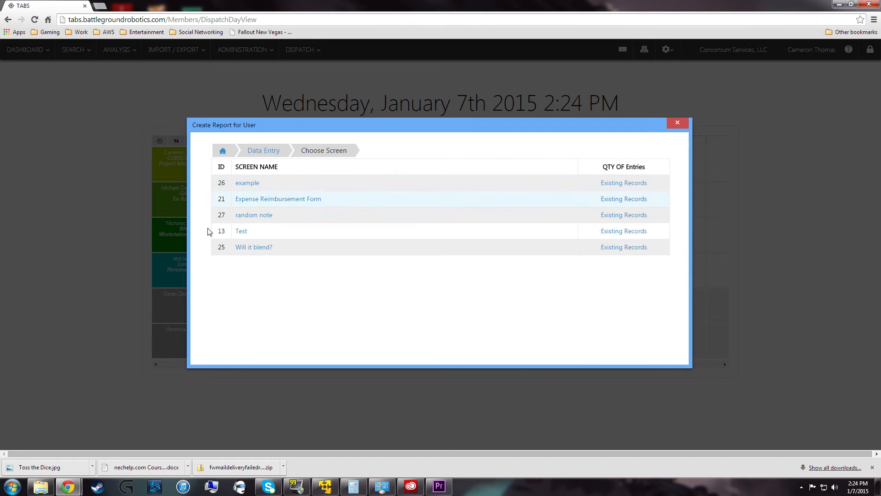
click(256, 199)
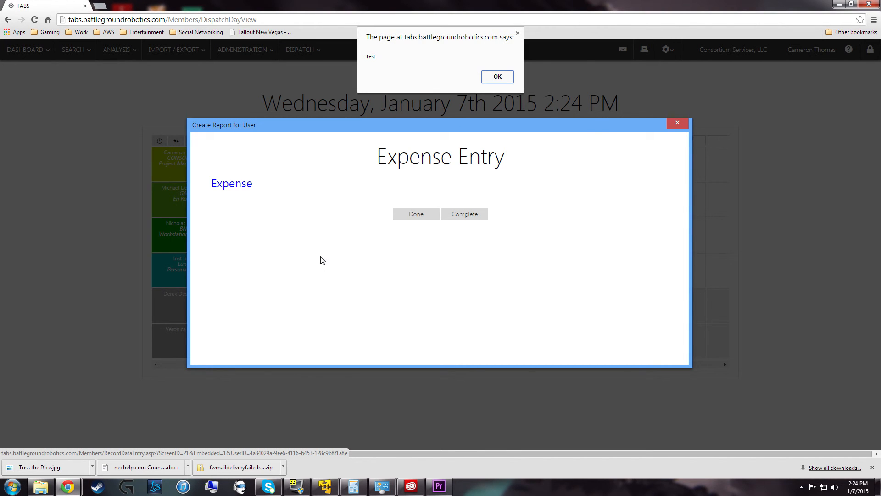
click(496, 77)
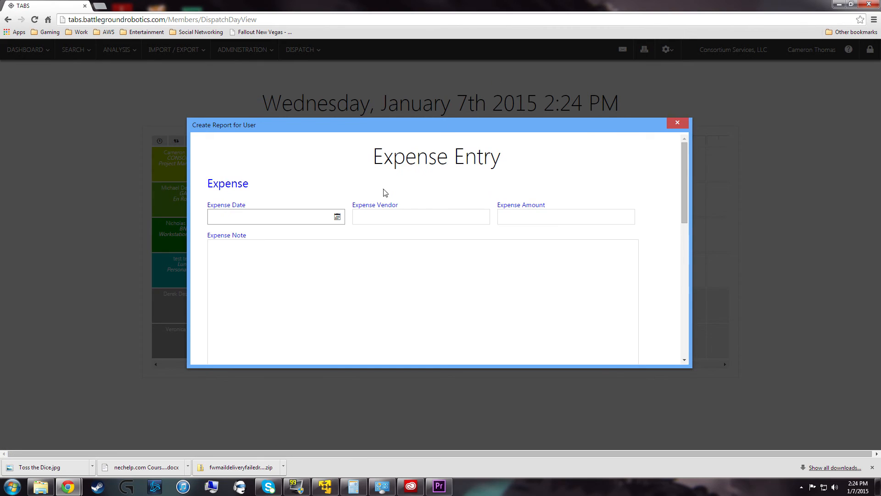
scroll(318, 175, down, 2)
scroll(318, 176, up, 2)
scroll(311, 184, down, 9)
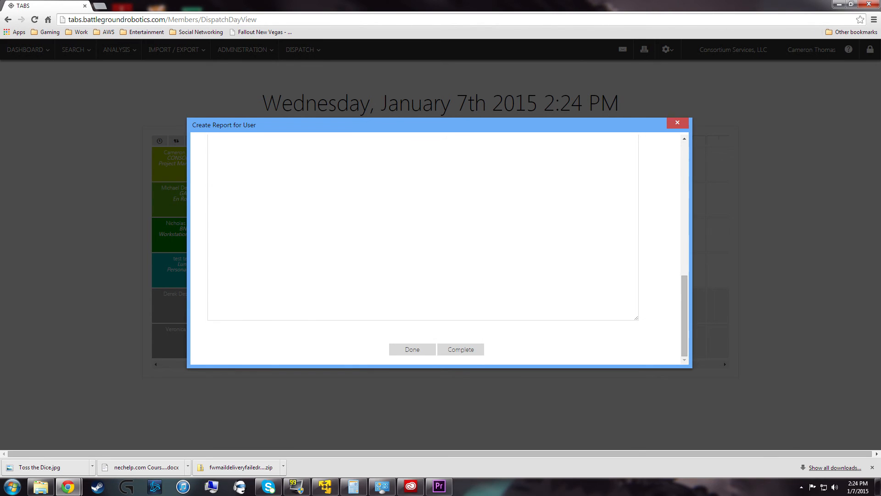
scroll(422, 230, up, 9)
click(678, 122)
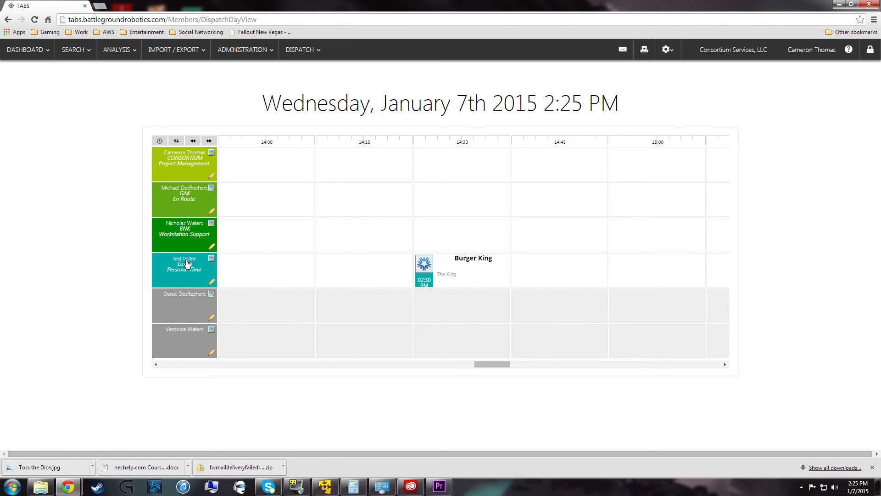
- Reload the daily dispatch view and delete test tester's Burger King dispatch, confirming the deletion
click(310, 51)
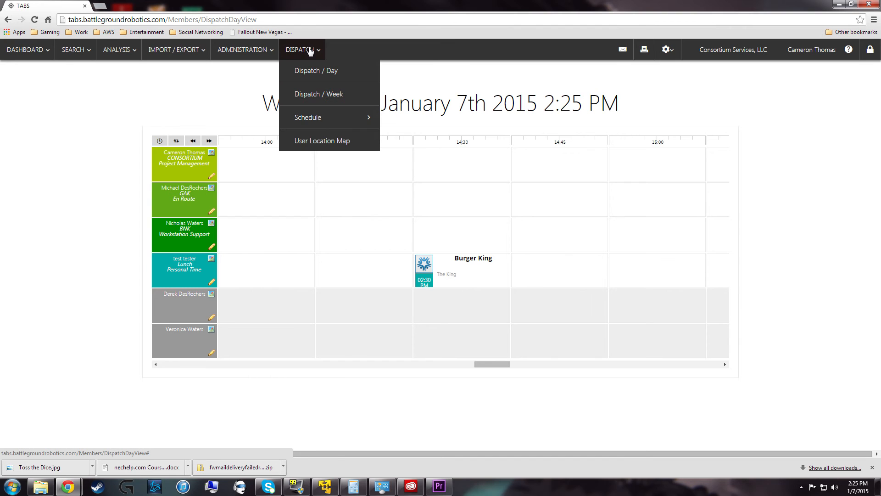
click(316, 71)
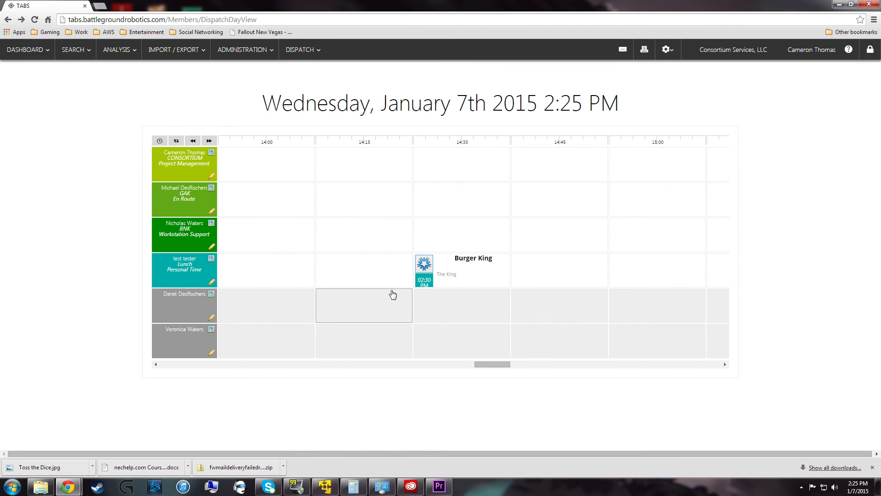
click(428, 272)
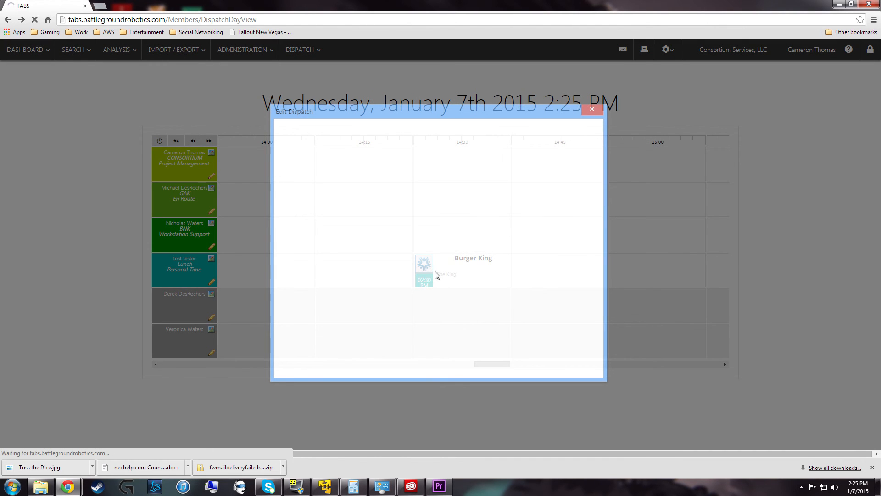
scroll(442, 273, down, 3)
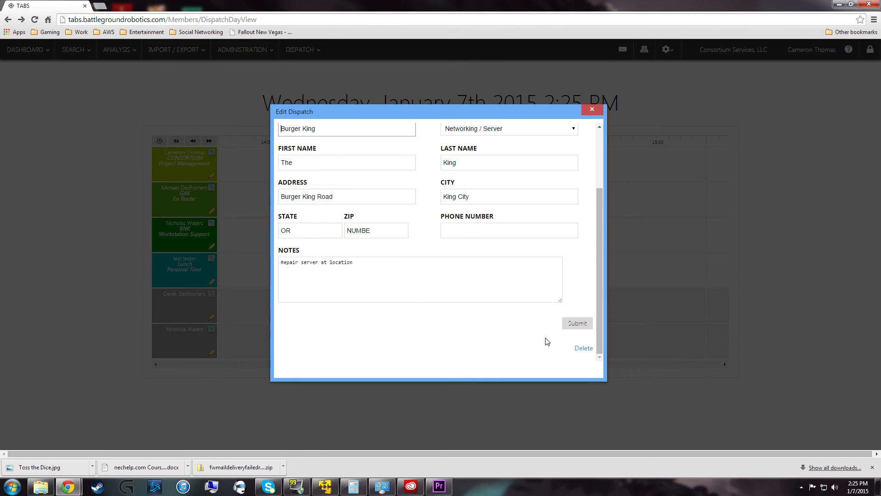
click(582, 349)
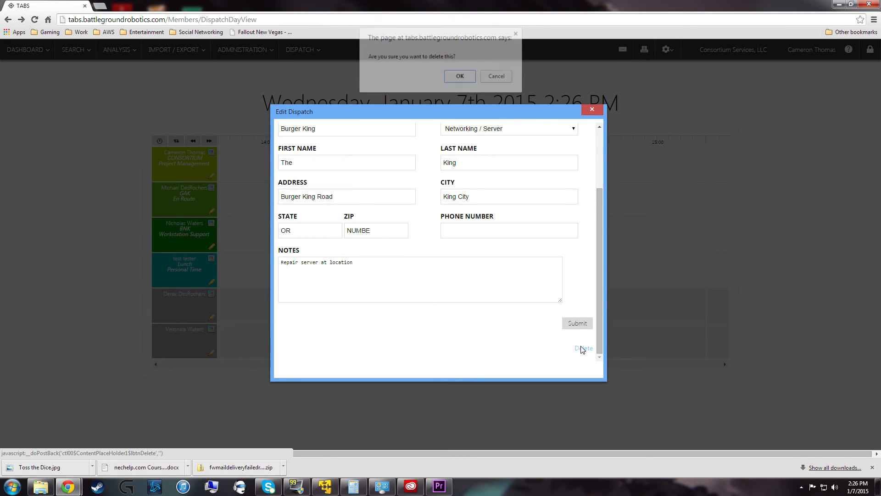
click(454, 76)
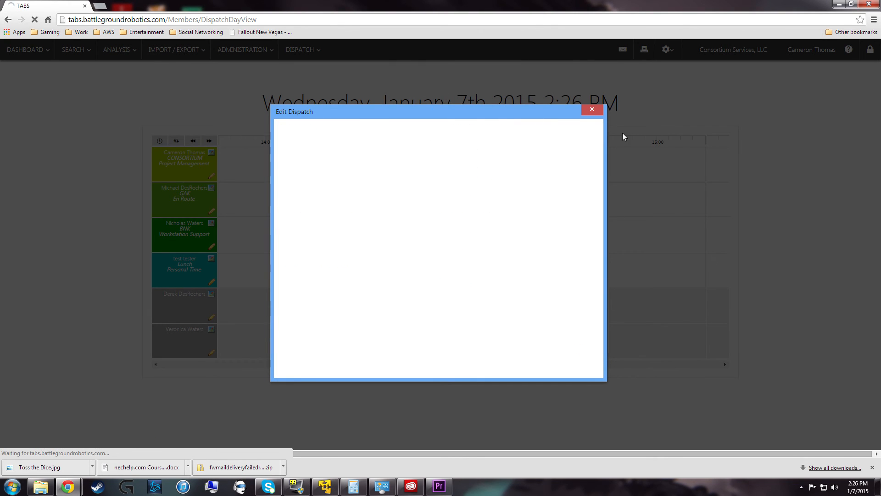
click(592, 111)
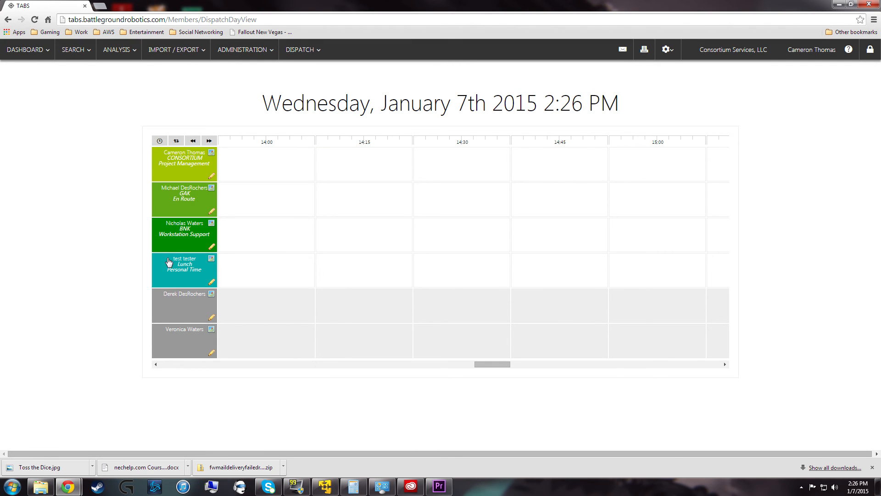
- Open test tester's current time clock entry for editing
click(173, 274)
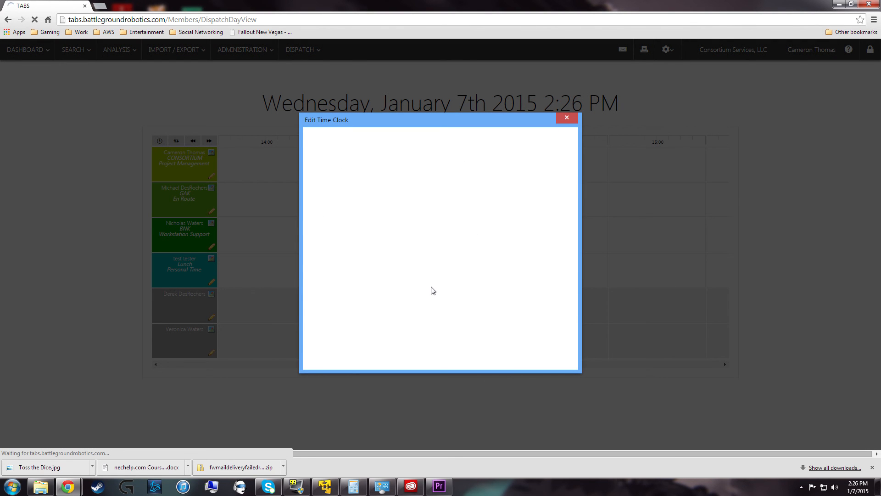
click(392, 143)
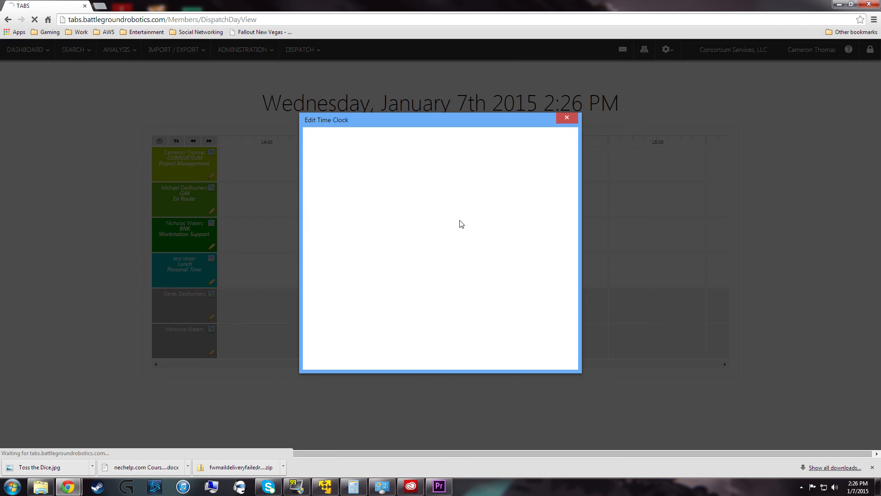